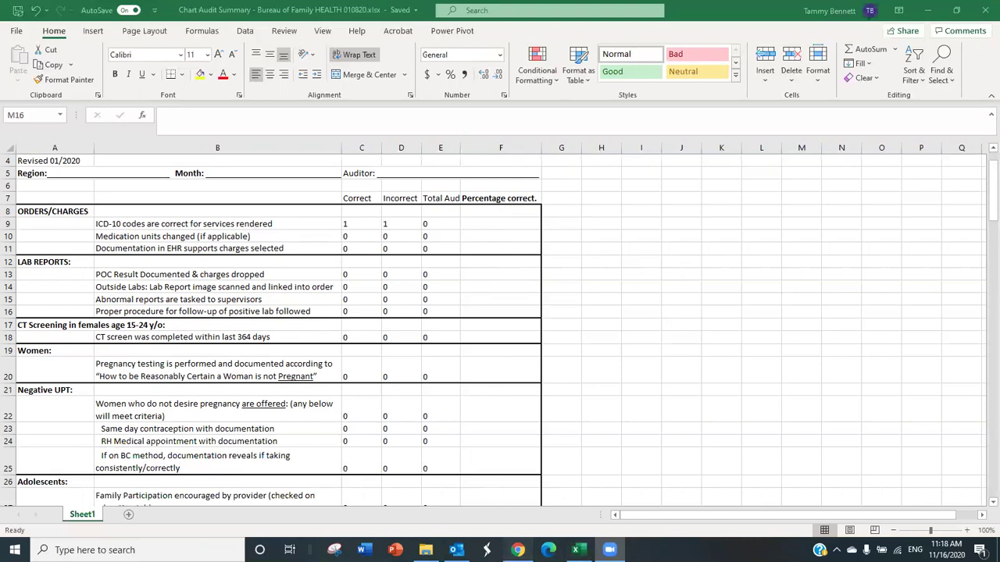
Step: Switch to REDCap in the browser and open the Chart Audit project from the Survey group of the project list
left_click(517, 550)
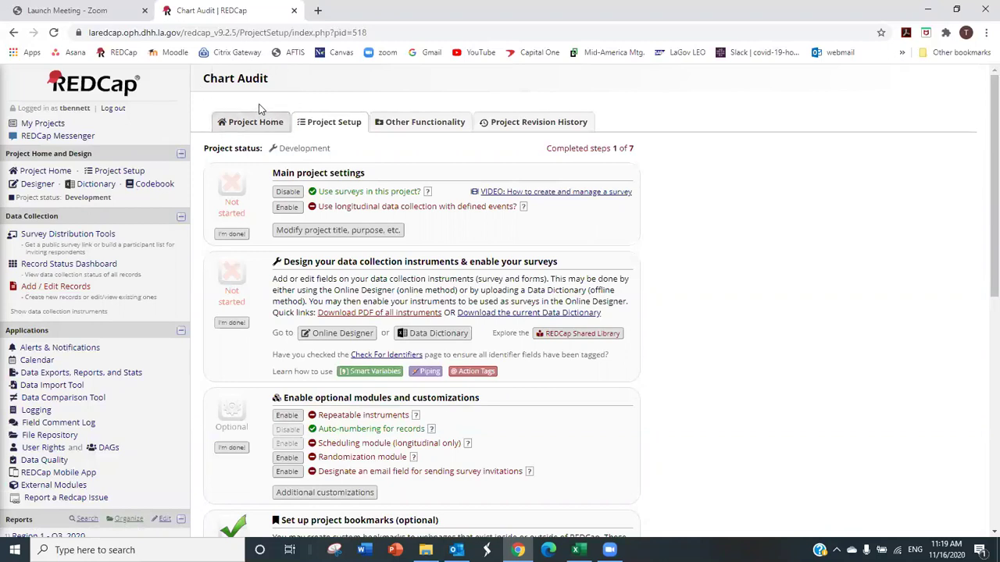
left_click(31, 125)
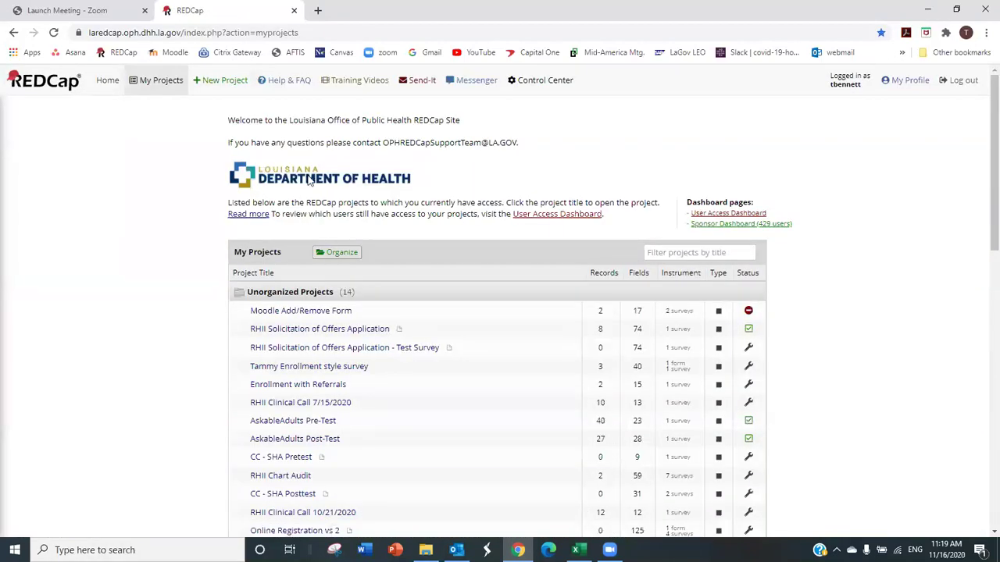
scroll(297, 364, "down", 1)
scroll(297, 364, "down", 3)
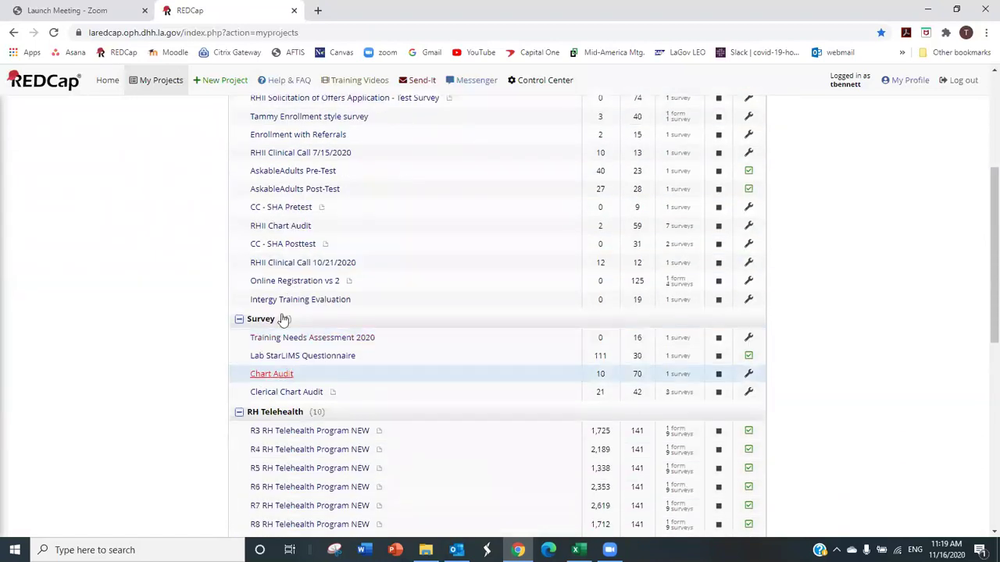
scroll(289, 445, "down", 3)
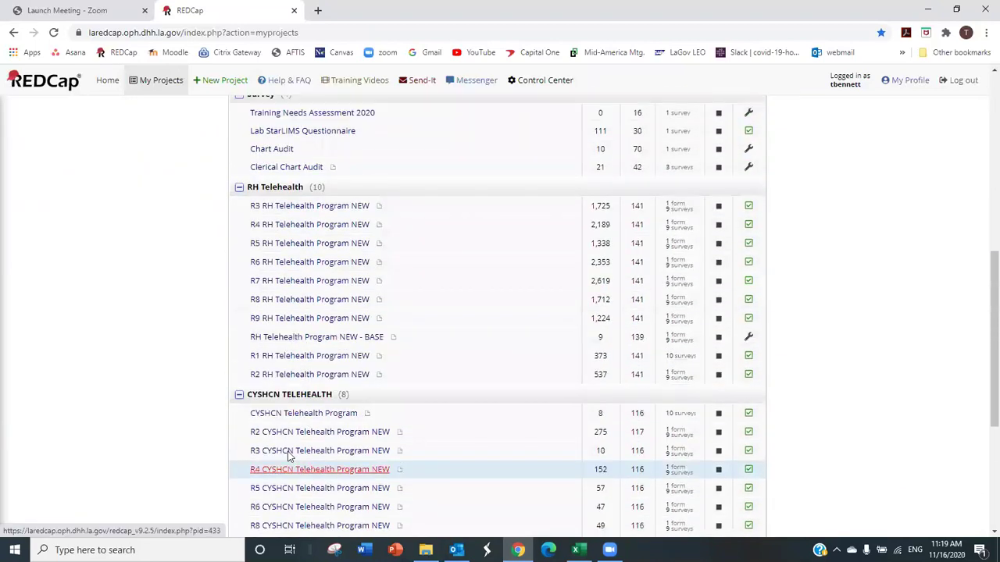
scroll(291, 450, "up", 3)
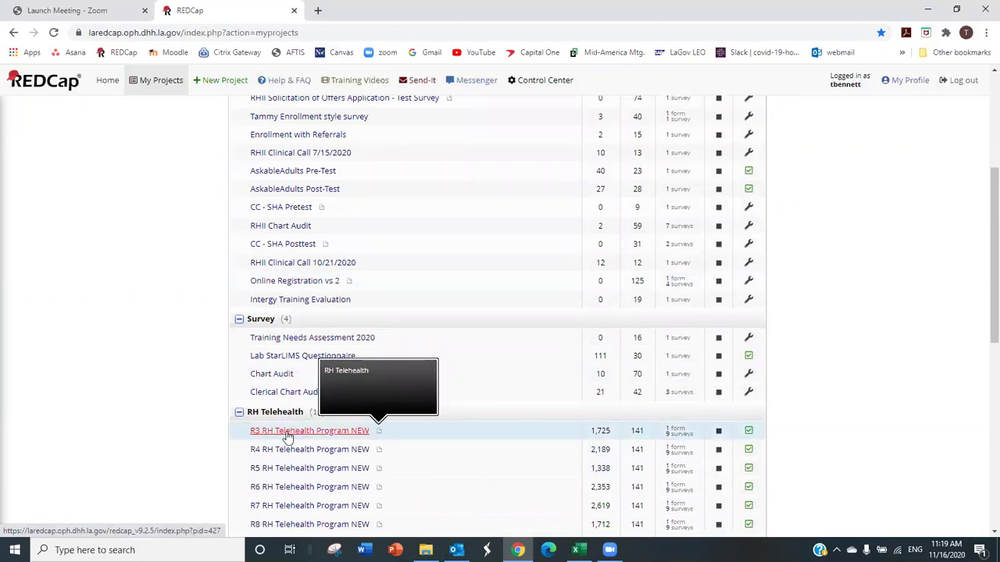
scroll(287, 437, "down", 3)
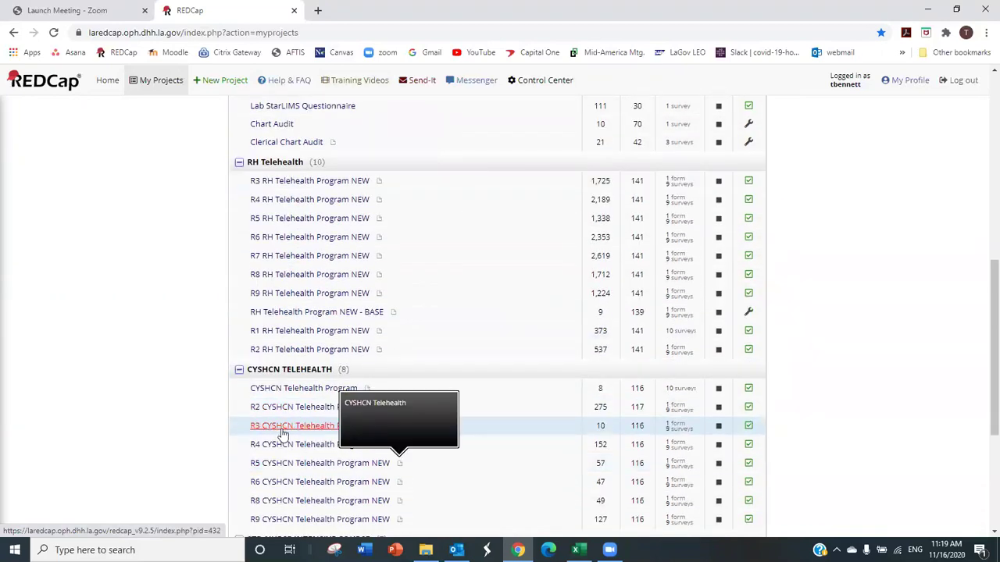
scroll(281, 428, "up", 2)
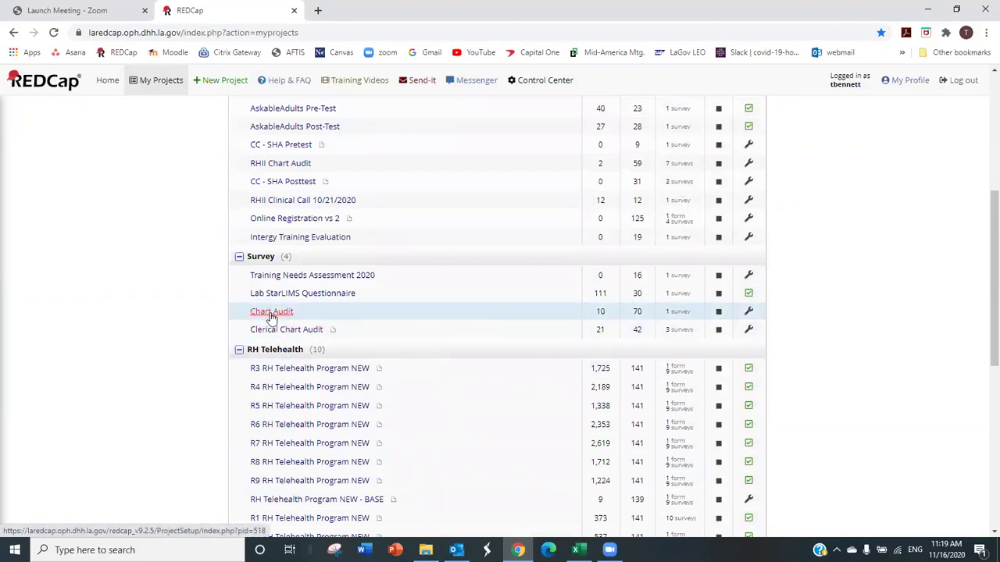
left_click(271, 312)
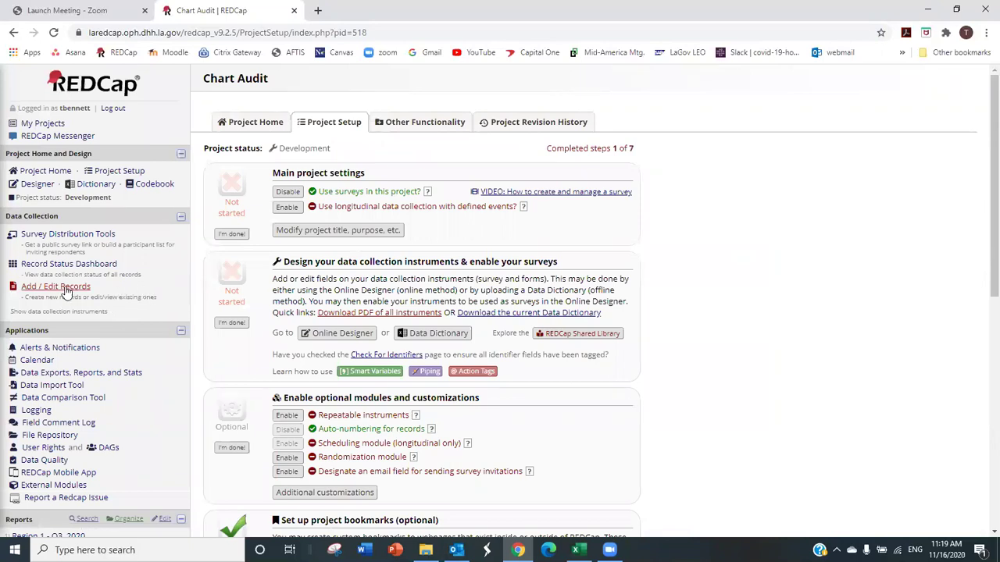
Step: Add a new record to the Chart Audit project with year 2020 and quarter Q4
left_click(27, 291)
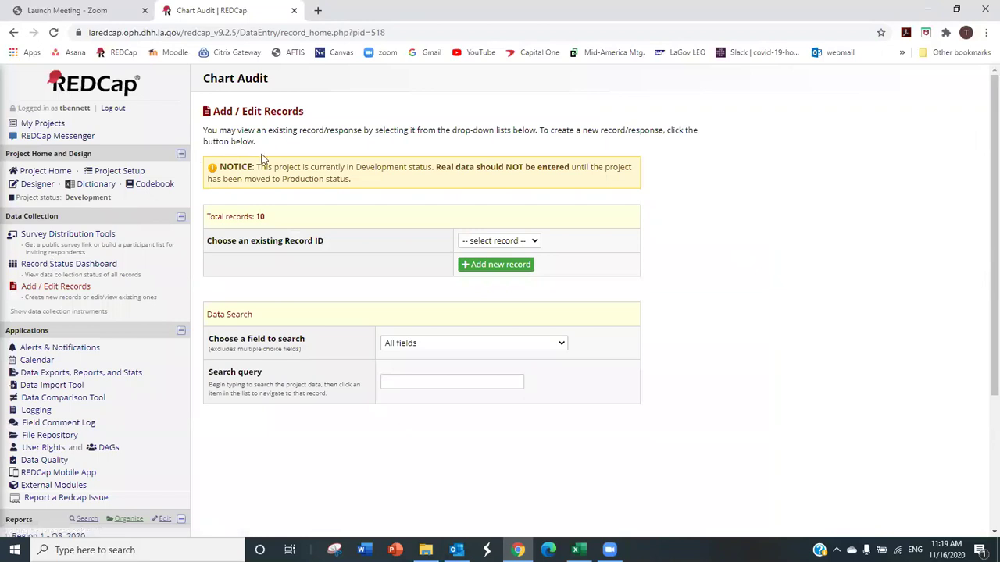
left_click(485, 266)
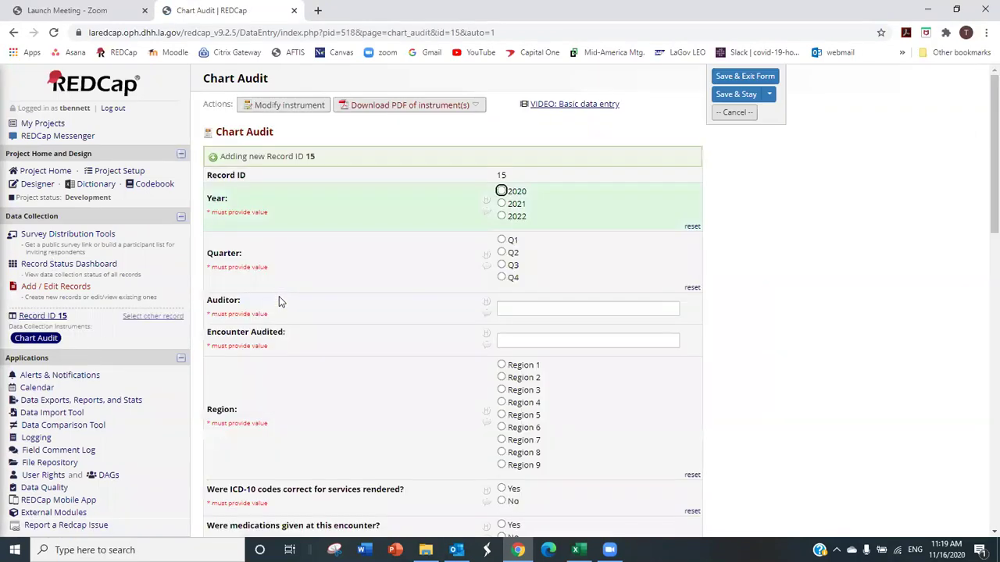
key("space")
left_click(502, 278)
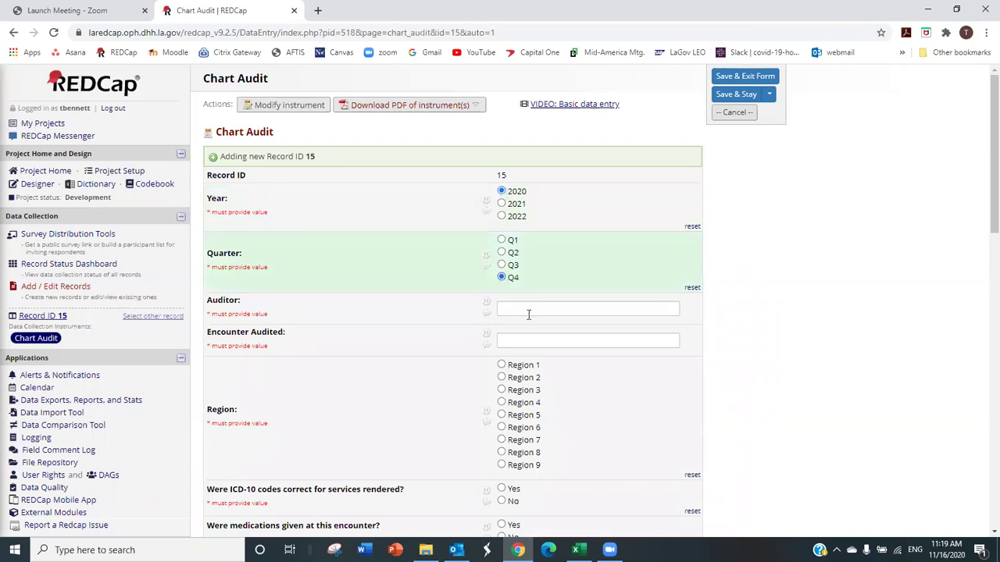
Step: Enter the auditor's name and the number of the audited encounter in the new record
left_click(511, 309)
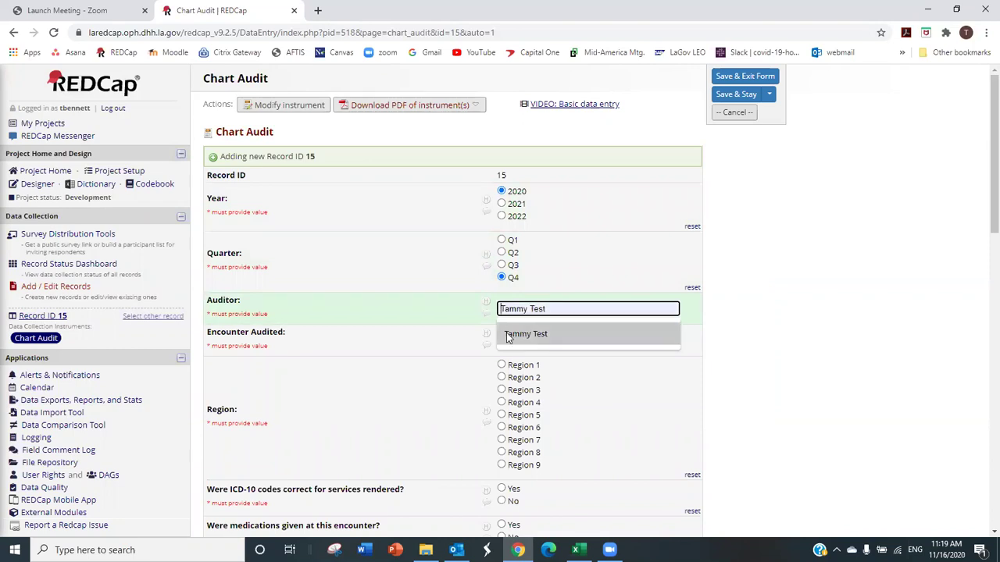
left_click(516, 335)
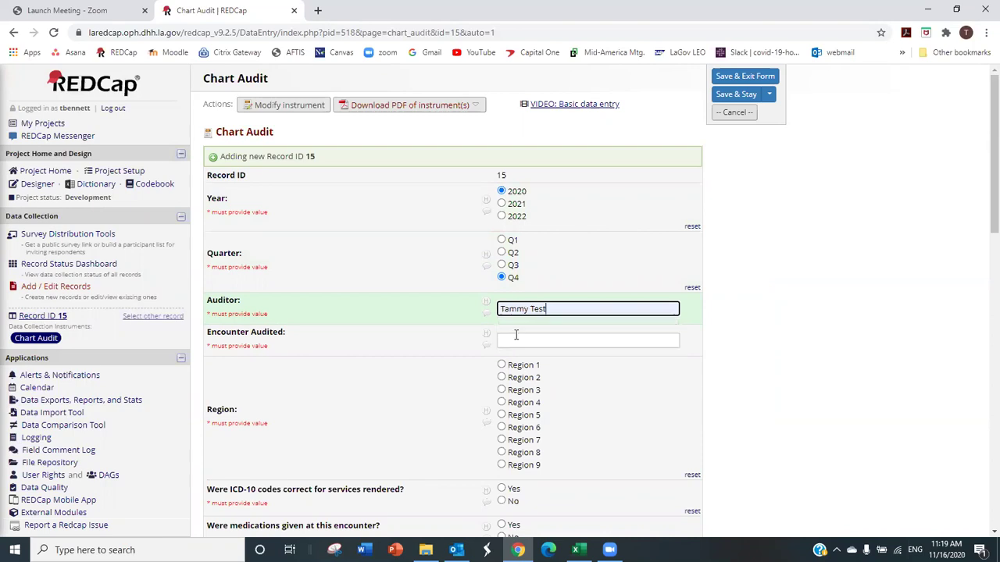
left_click(509, 338)
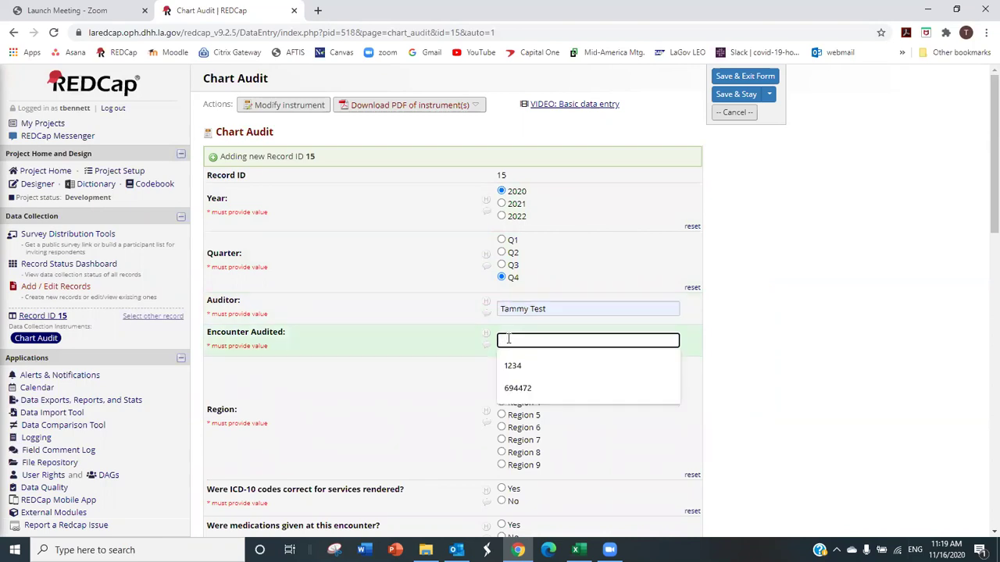
left_click(518, 367)
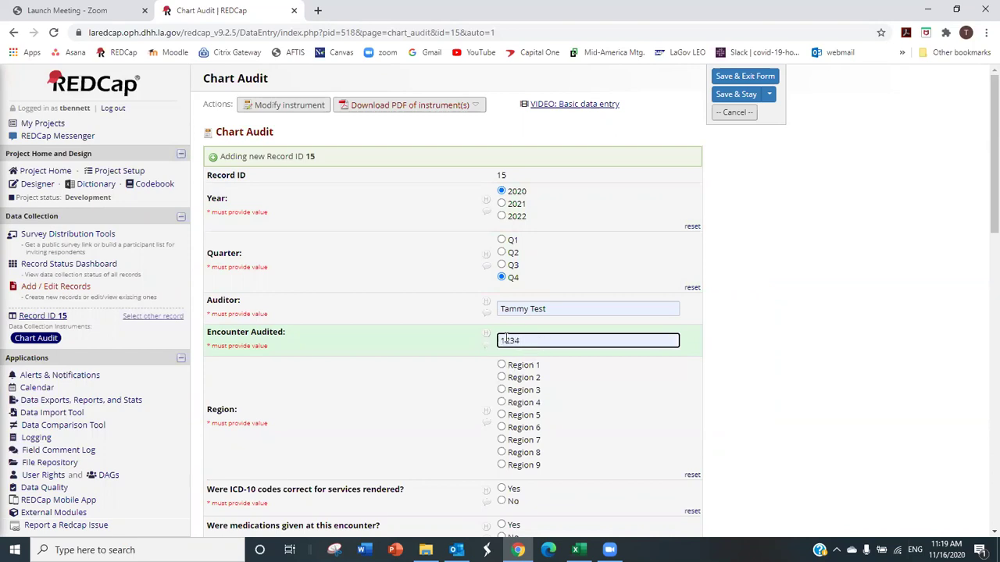
Step: Set the record's region to Region 3 and its PHU to Lafourche Thibodaux
scroll(560, 328, "down", 3)
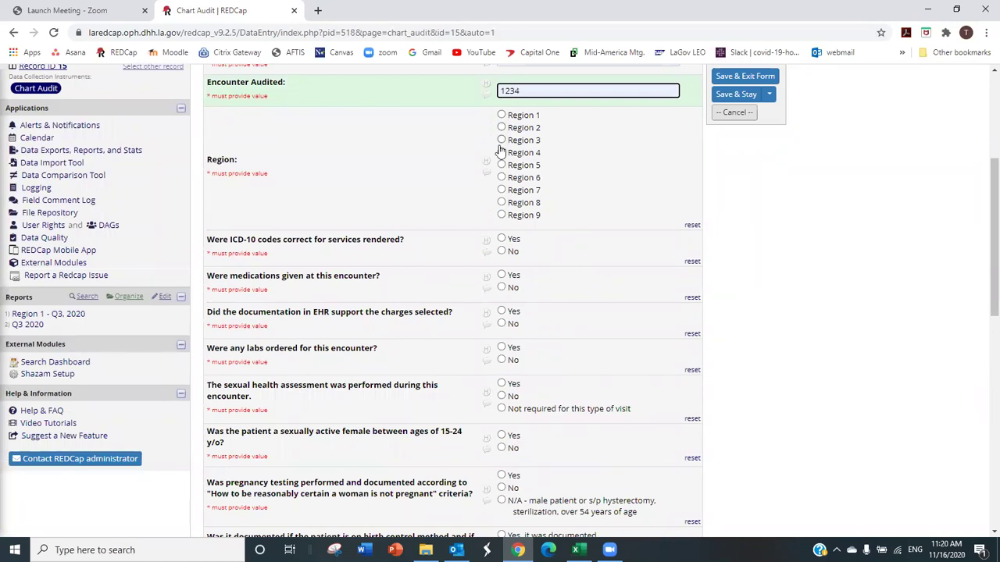
left_click(502, 140)
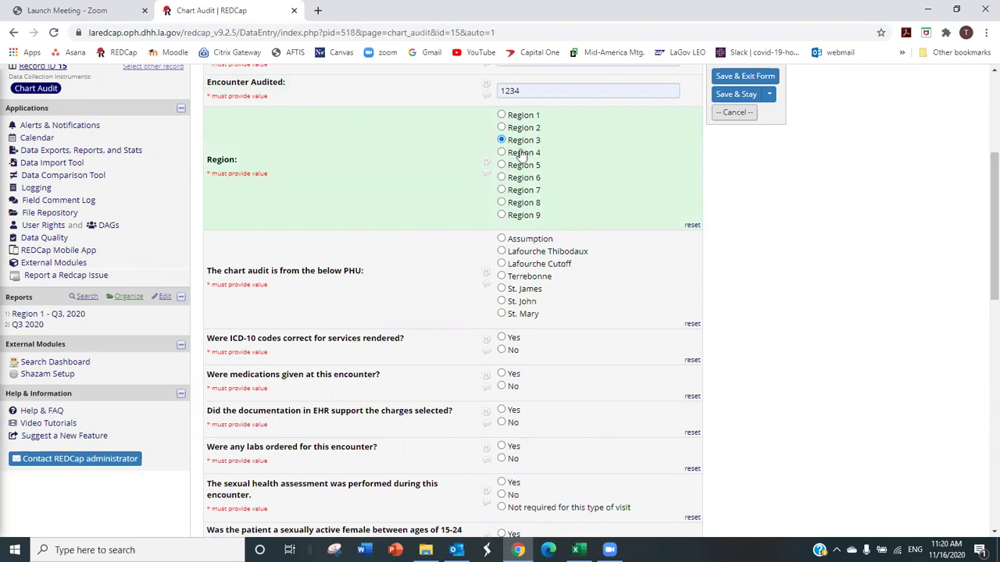
scroll(513, 306, "down", 1)
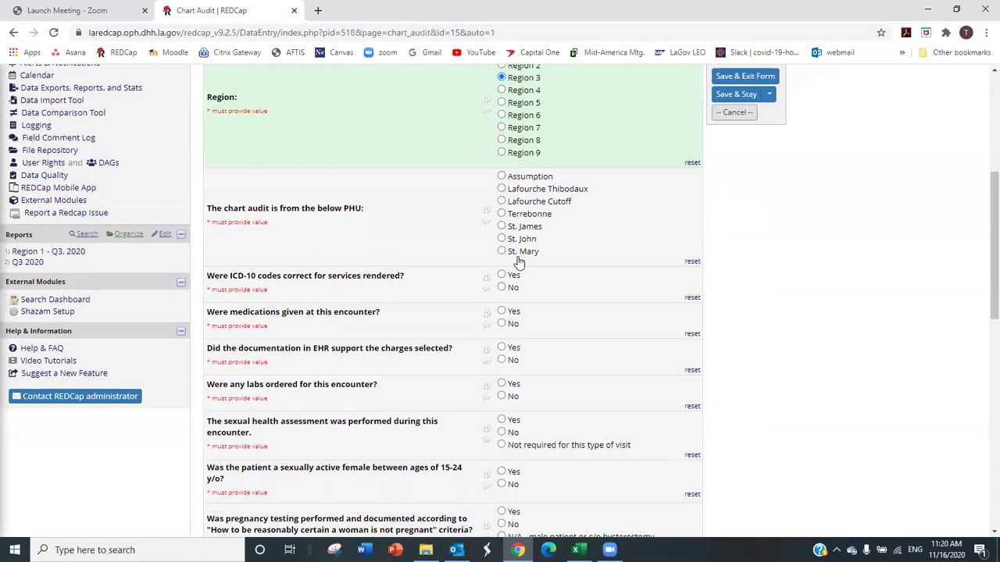
left_click(501, 189)
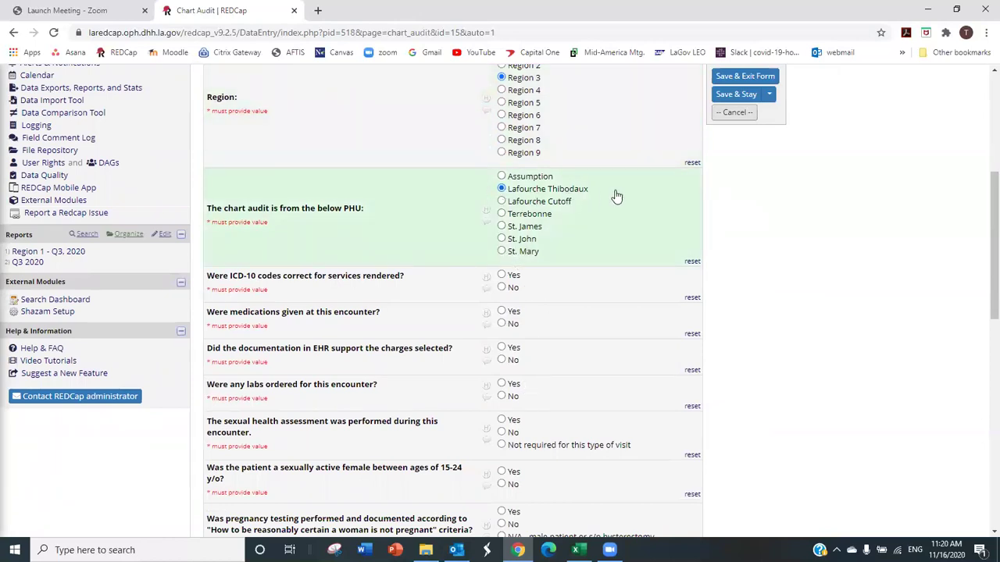
Step: Consult the Chart Audit Summary workbook in Excel, return to the REDCap record and answer Yes to whether ICD-10 codes were correct
scroll(636, 210, "down", 1)
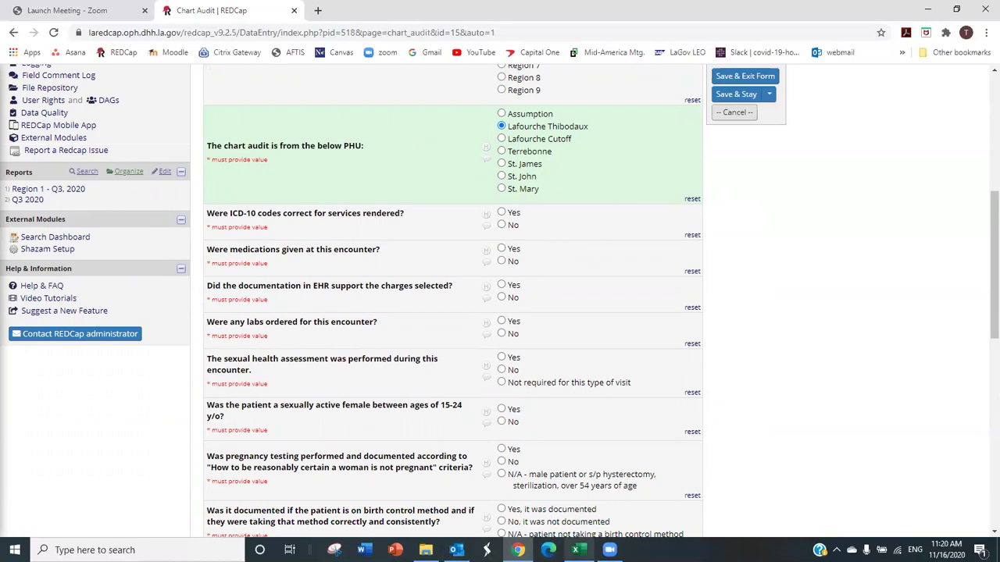
left_click(577, 550)
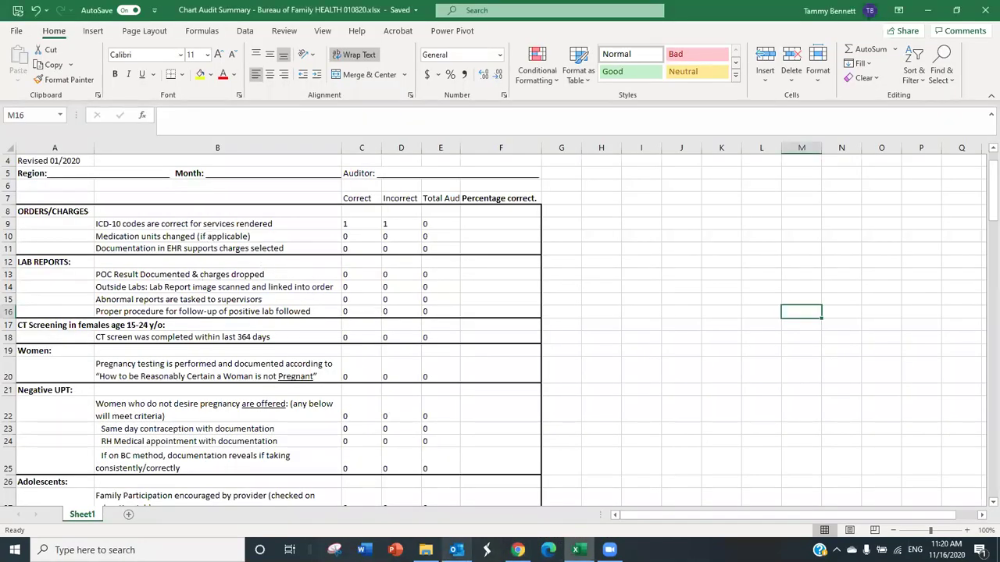
left_click(517, 550)
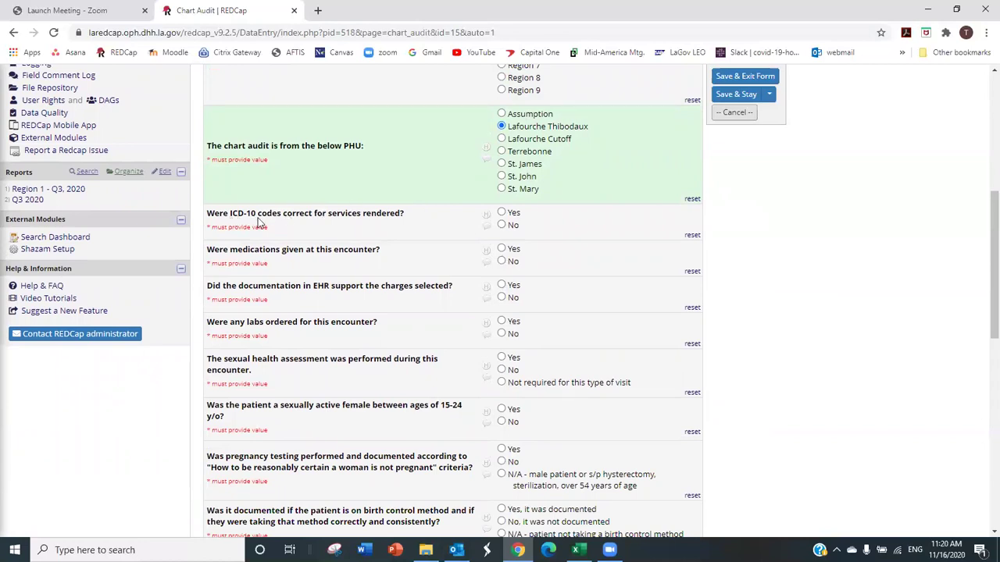
left_click(502, 213)
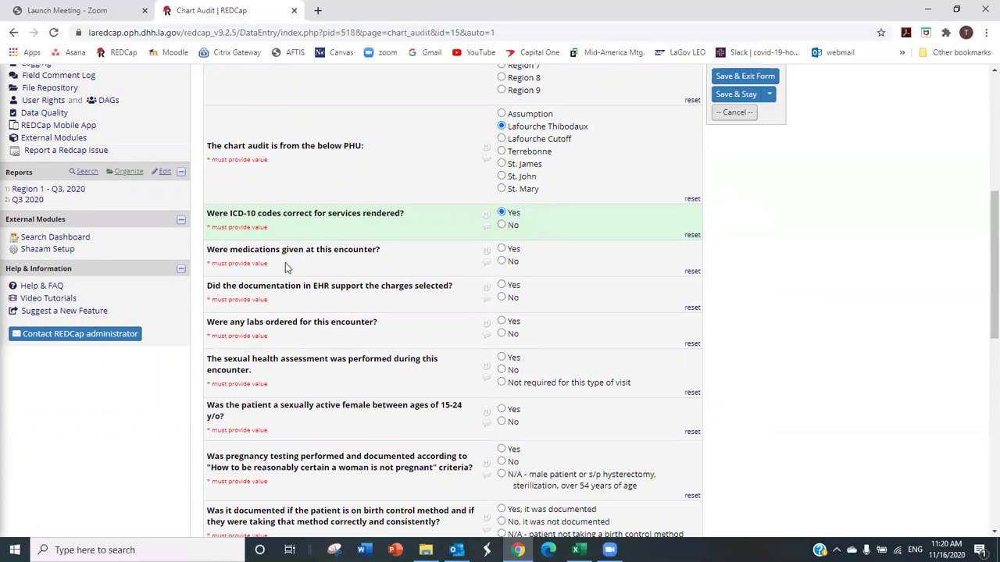
Step: Answer Yes to medications given at the encounter and mark that the medication did not require units to be changed
left_click(501, 249)
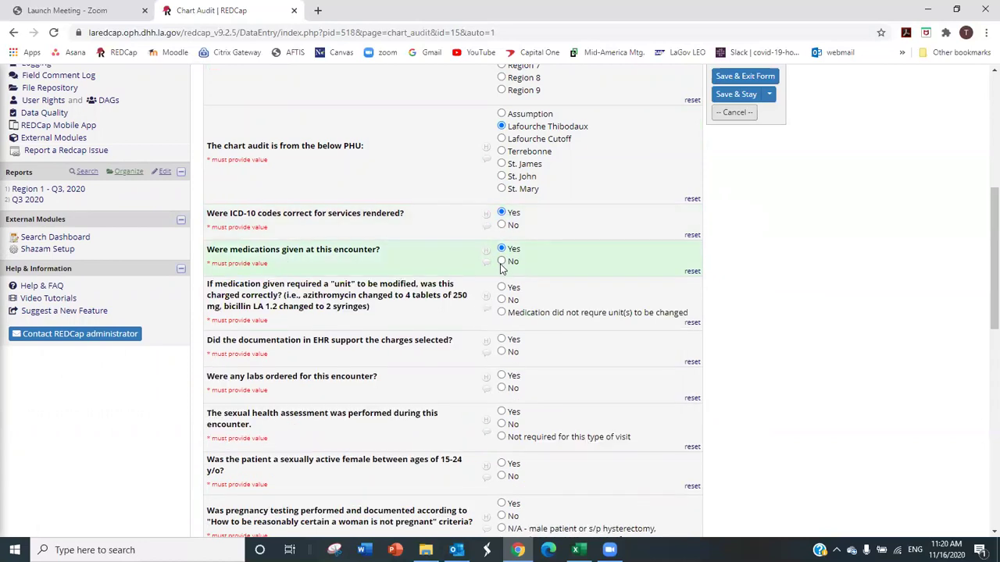
left_click(501, 261)
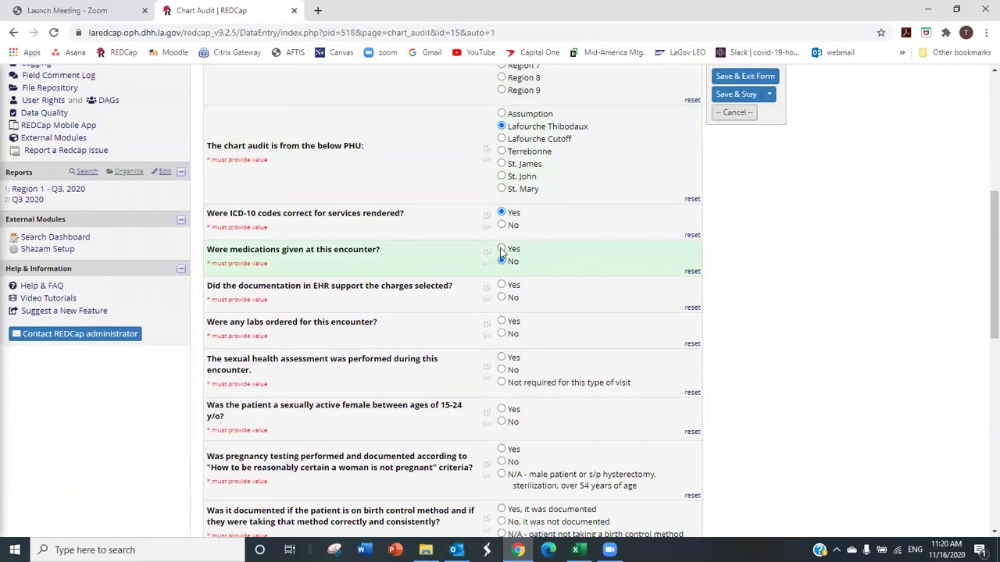
left_click(502, 249)
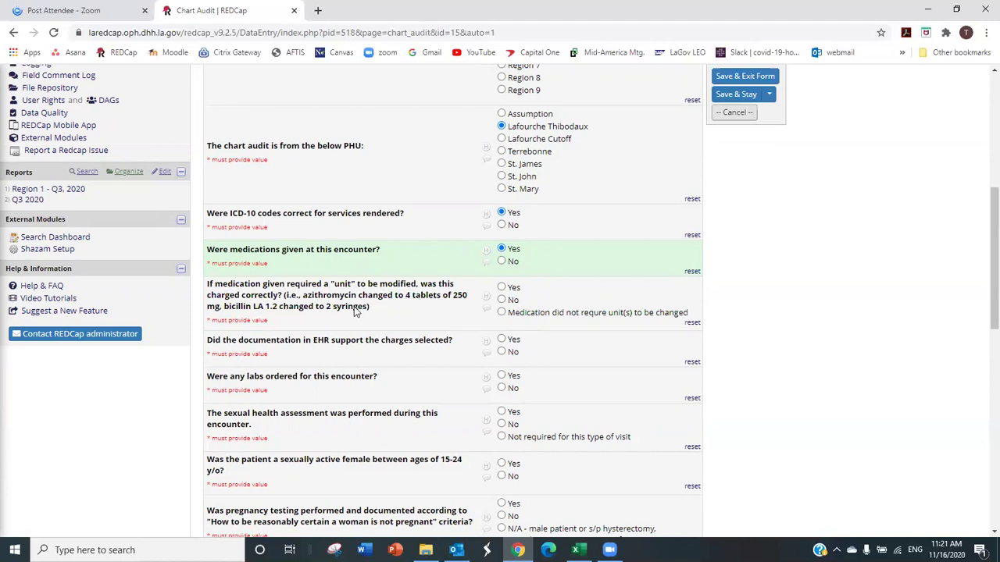
left_click(502, 313)
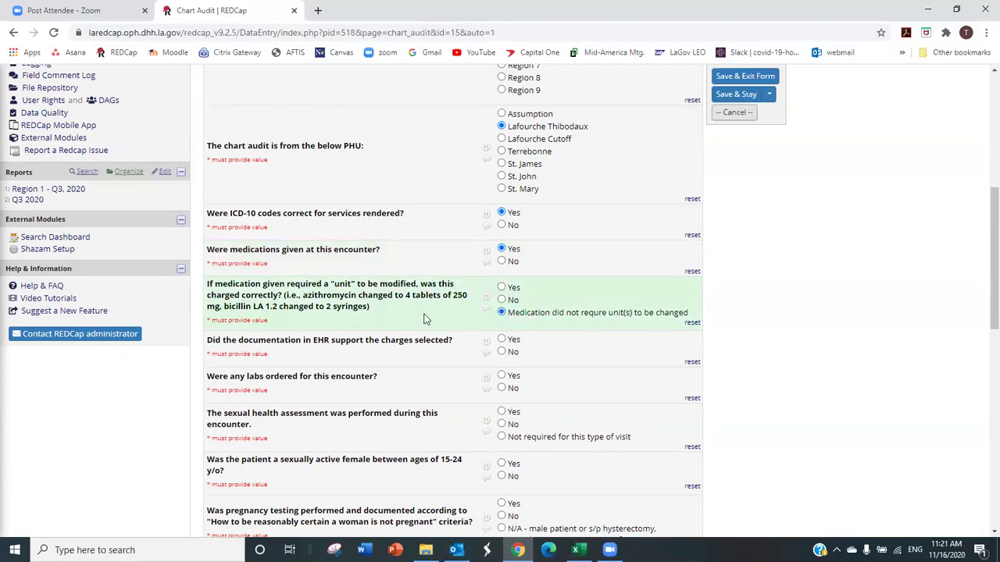
Step: Answer No to whether EHR documentation supported the selected charges and Yes to whether labs were ordered
scroll(379, 318, "down", 1)
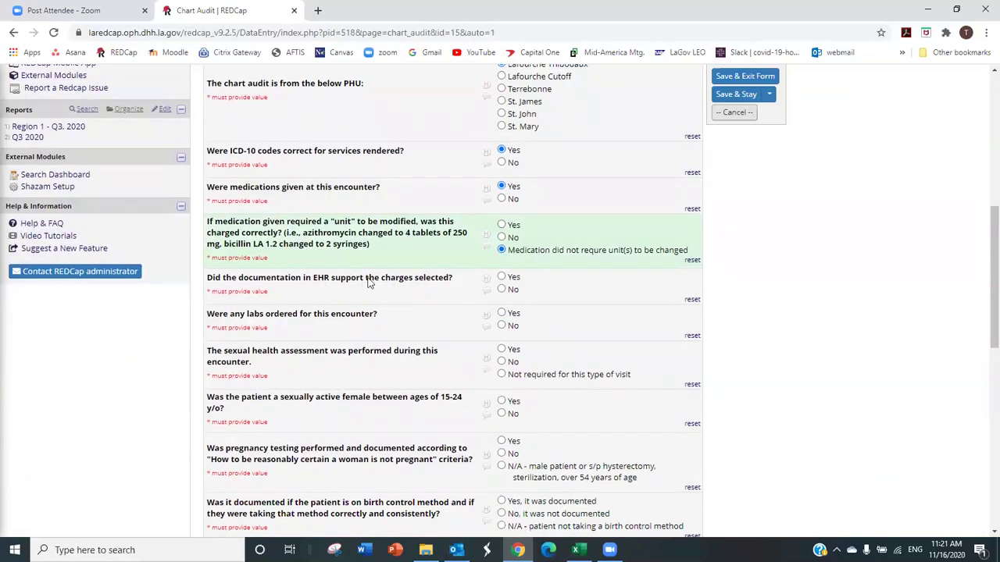
left_click(502, 289)
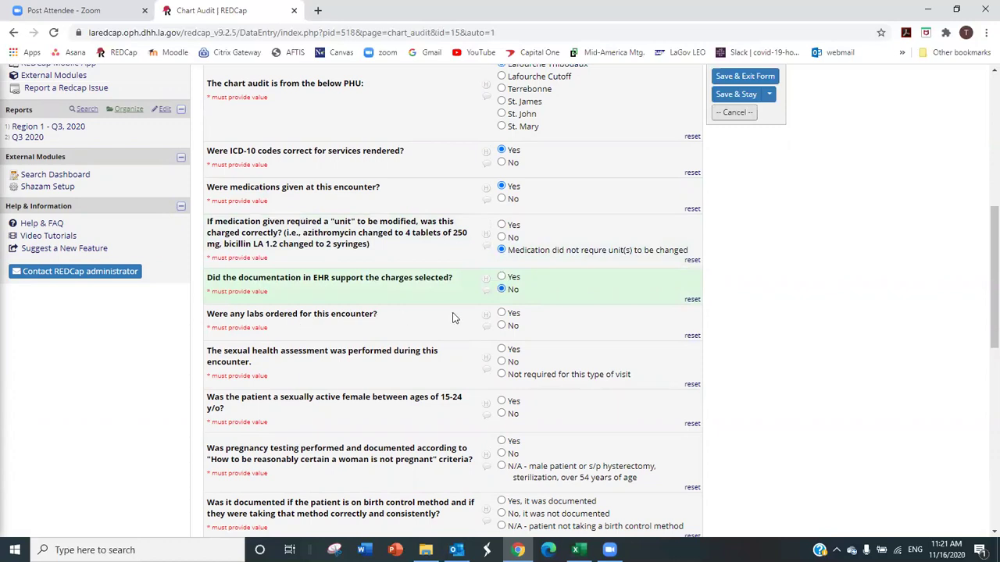
left_click(501, 312)
scroll(470, 374, "down", 1)
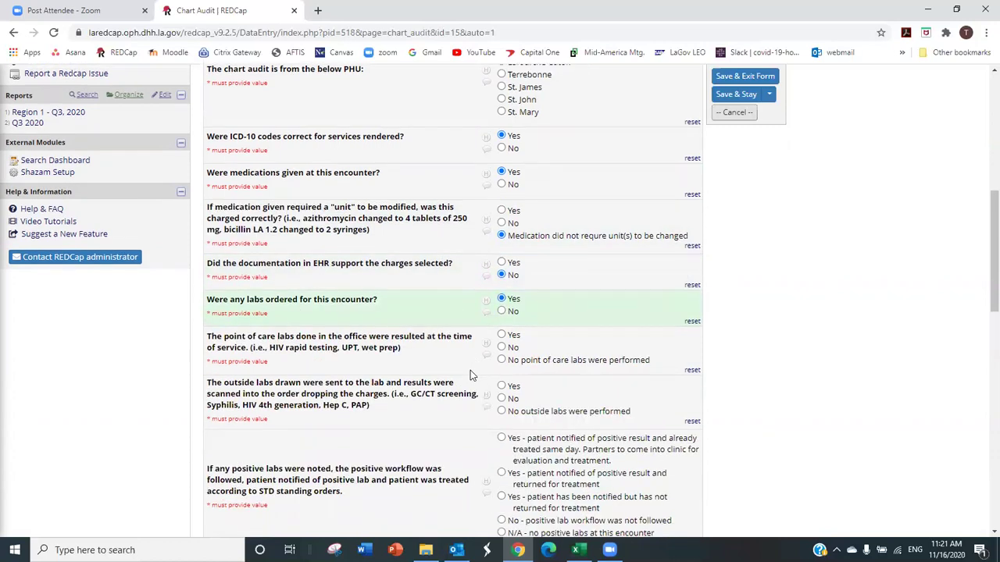
scroll(471, 370, "down", 3)
left_click(502, 139)
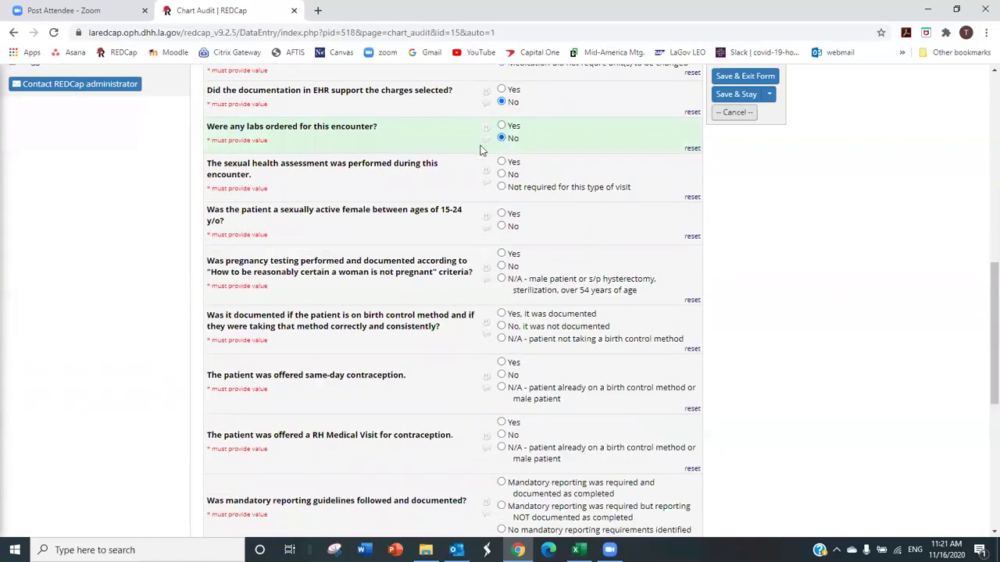
left_click(501, 126)
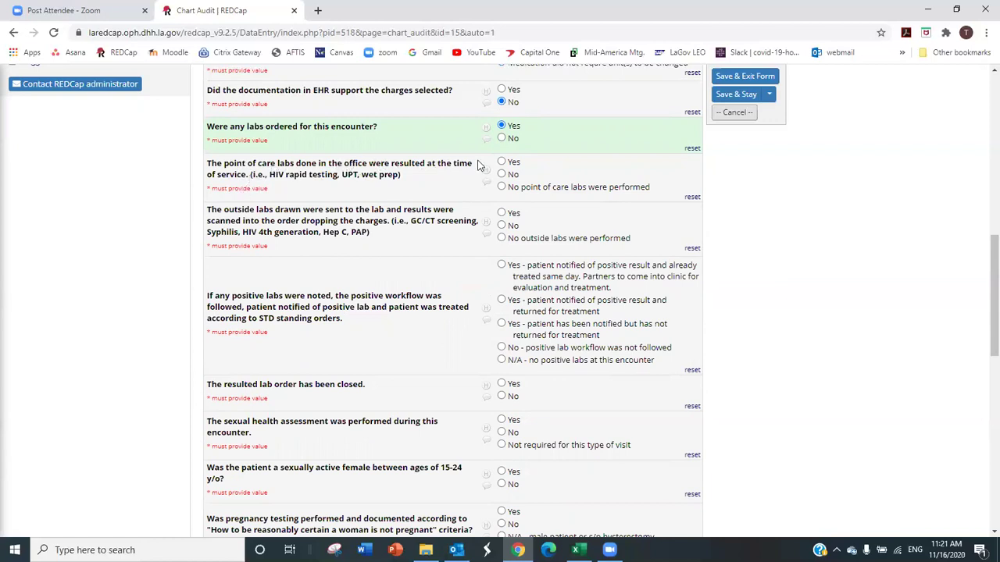
Step: Answer the lab follow-ups: Yes for point of care labs, No for outside labs, and patient notified but not returned for treatment for positive labs
left_click(502, 163)
left_click(502, 175)
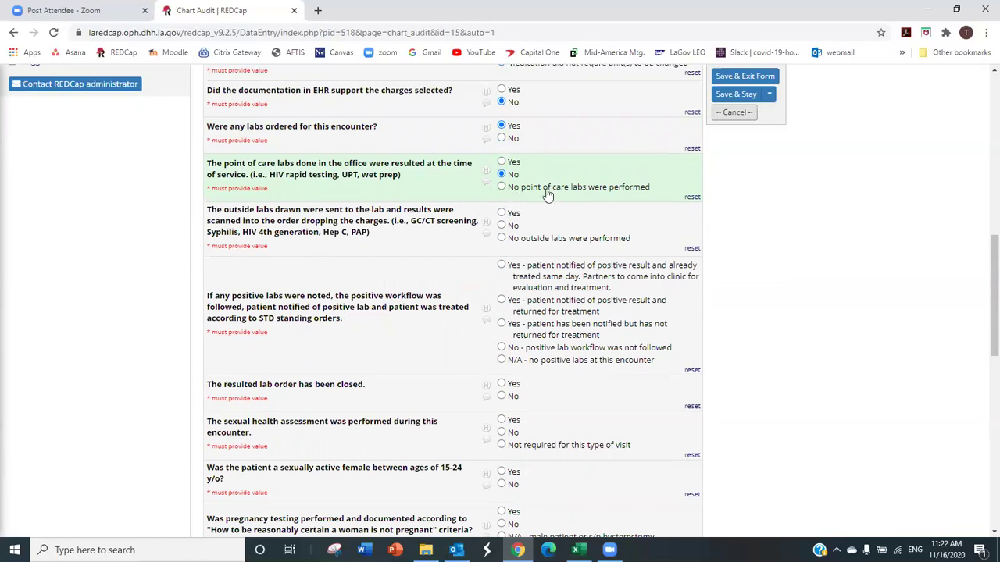
left_click(502, 162)
left_click(501, 226)
scroll(265, 258, "down", 2)
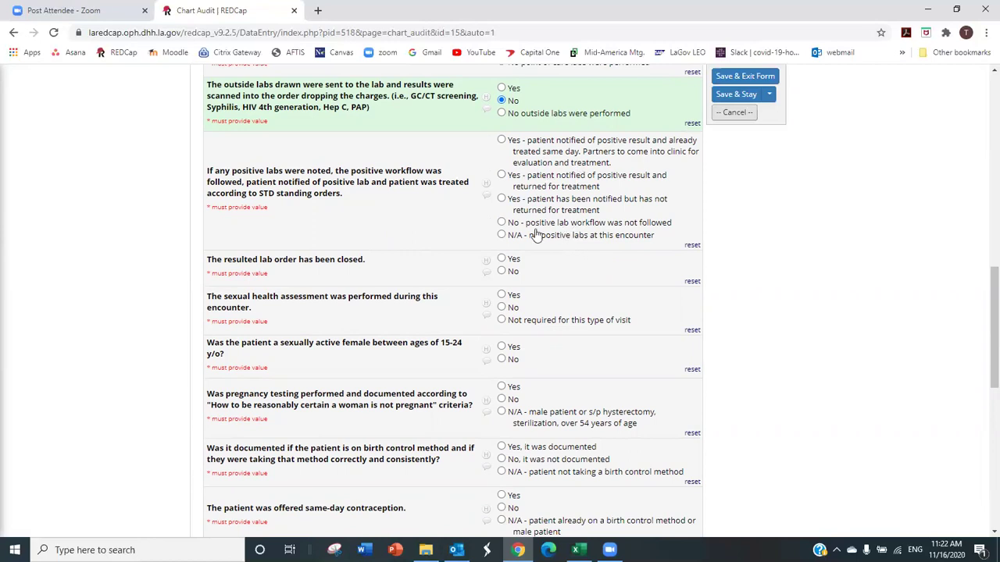
left_click(501, 199)
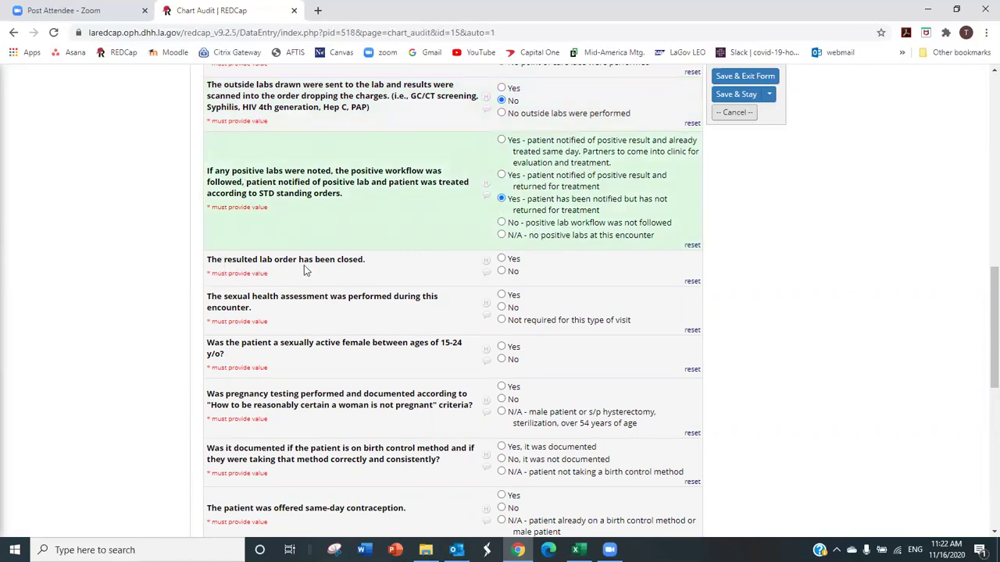
Step: Answer No to whether the resulted lab order has been closed and No to whether pregnancy testing was performed and documented
left_click(501, 271)
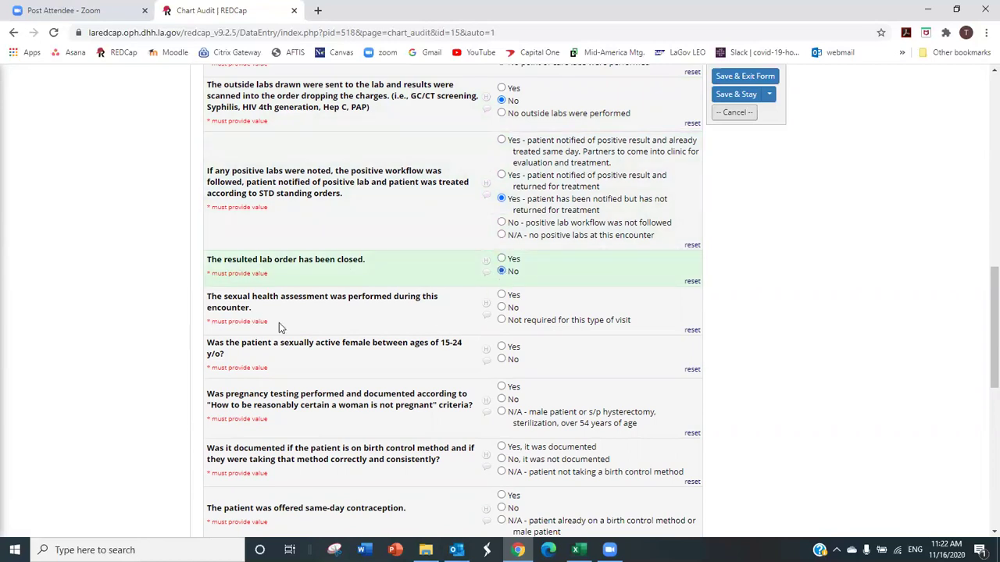
scroll(274, 319, "down", 1)
scroll(522, 297, "down", 2)
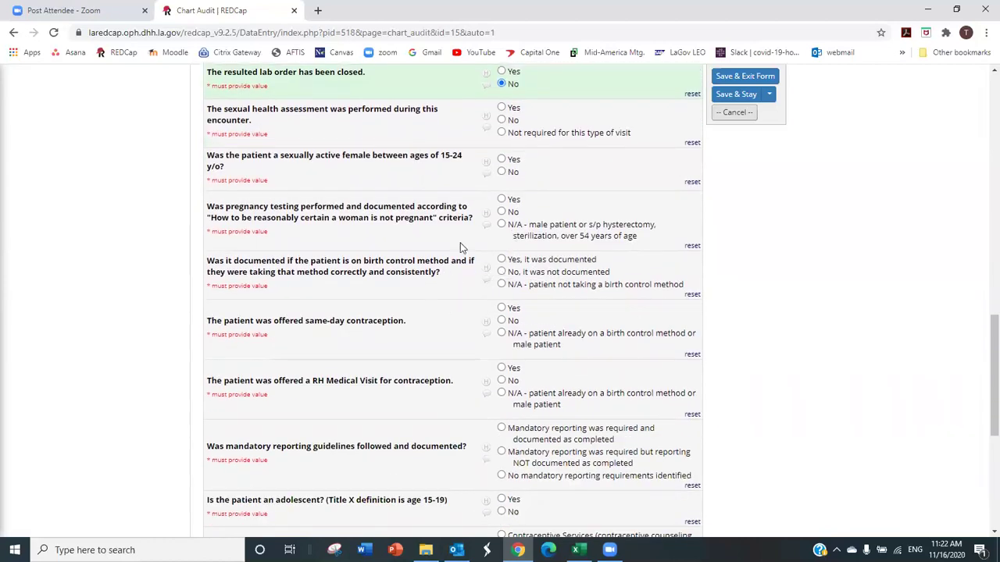
left_click(501, 200)
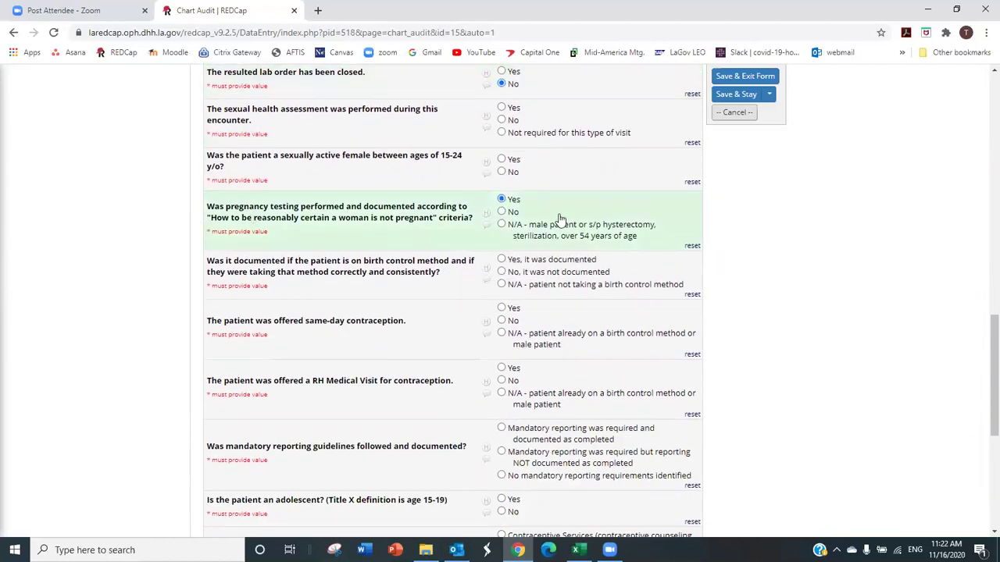
left_click(502, 212)
scroll(429, 328, "down", 2)
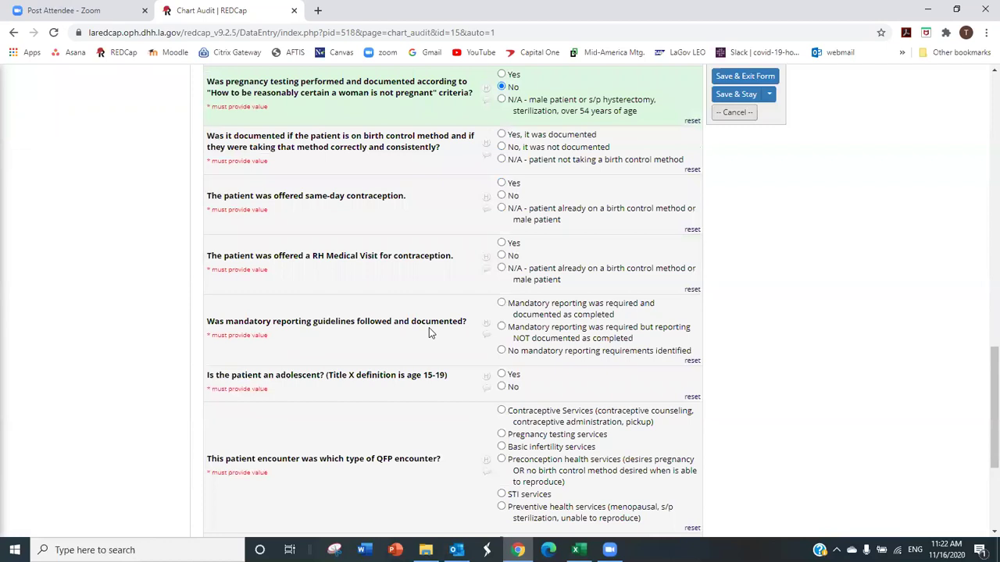
scroll(429, 328, "down", 1)
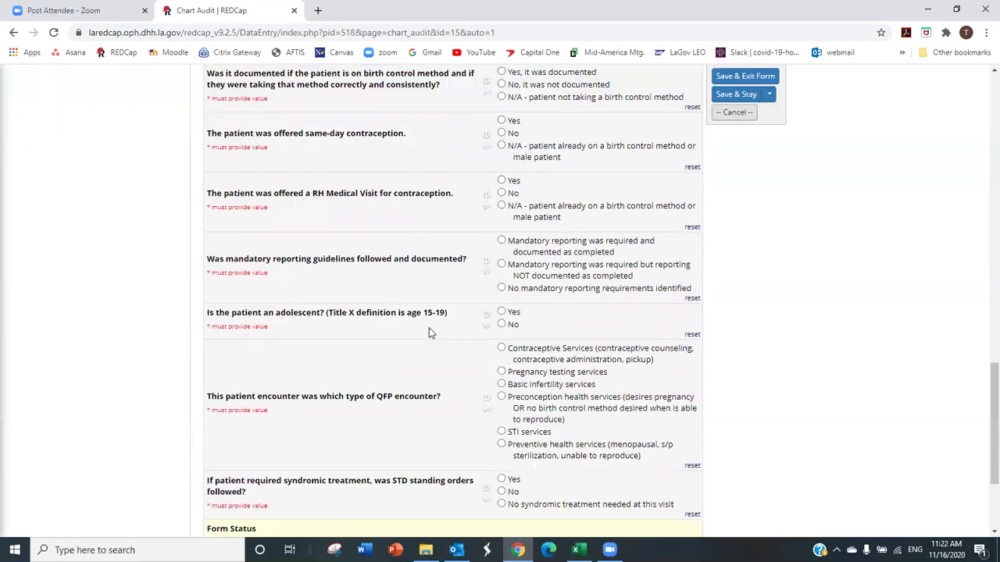
scroll(460, 329, "down", 3)
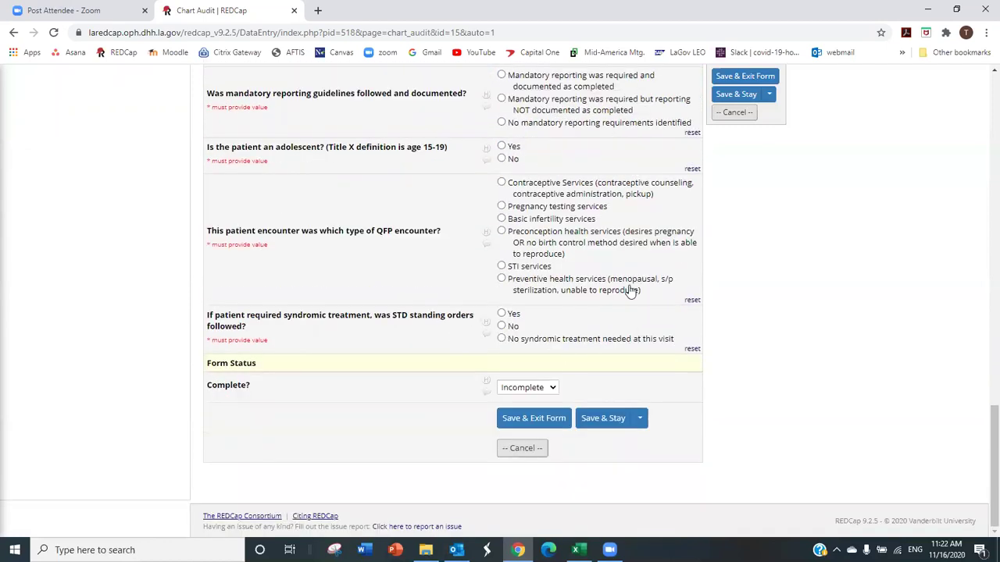
Step: Leave the audit record for the data exports and reports page without saving, and open the stats and charts for Region 1 - Q3, 2020
scroll(352, 311, "up", 10)
scroll(350, 319, "up", 15)
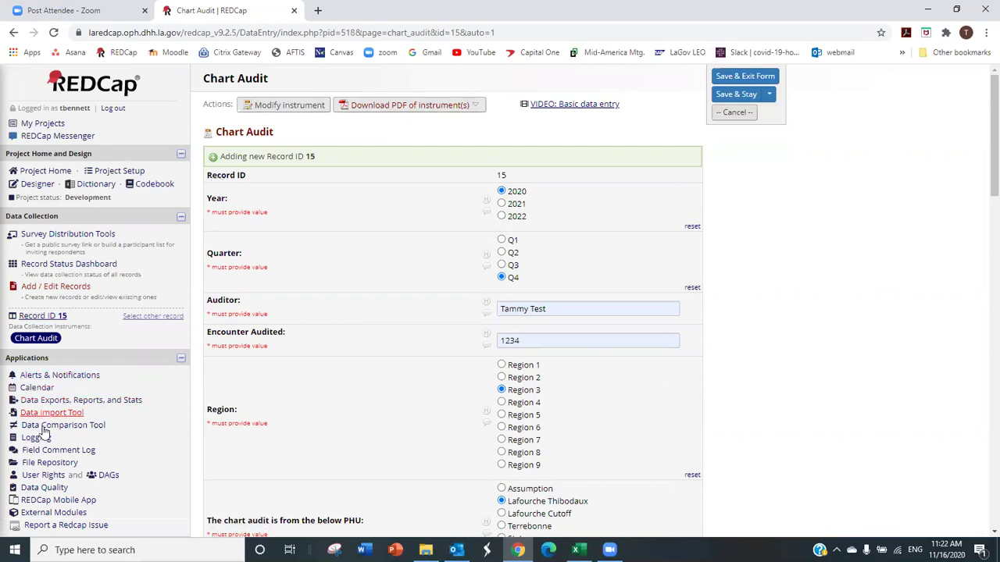
left_click(45, 401)
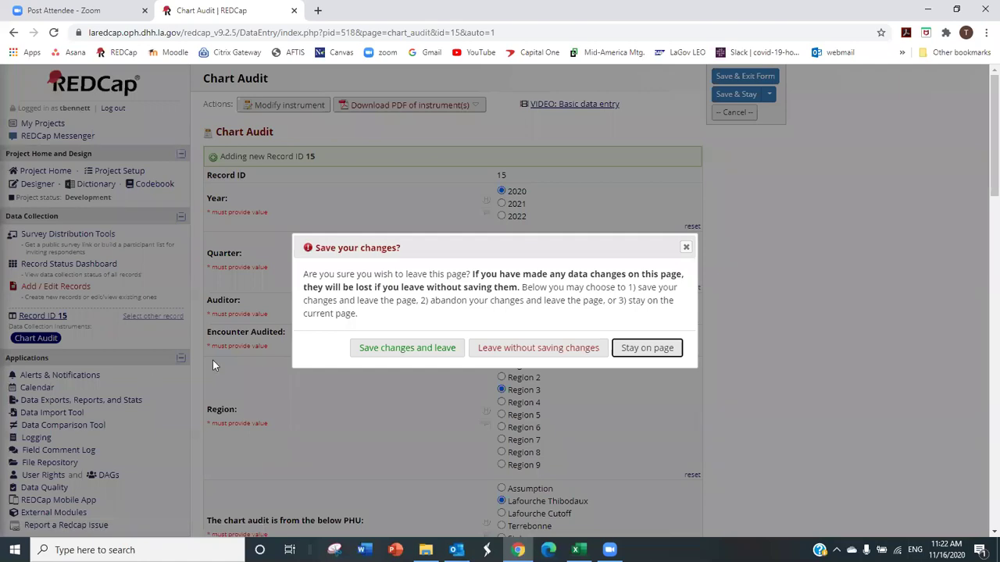
left_click(513, 350)
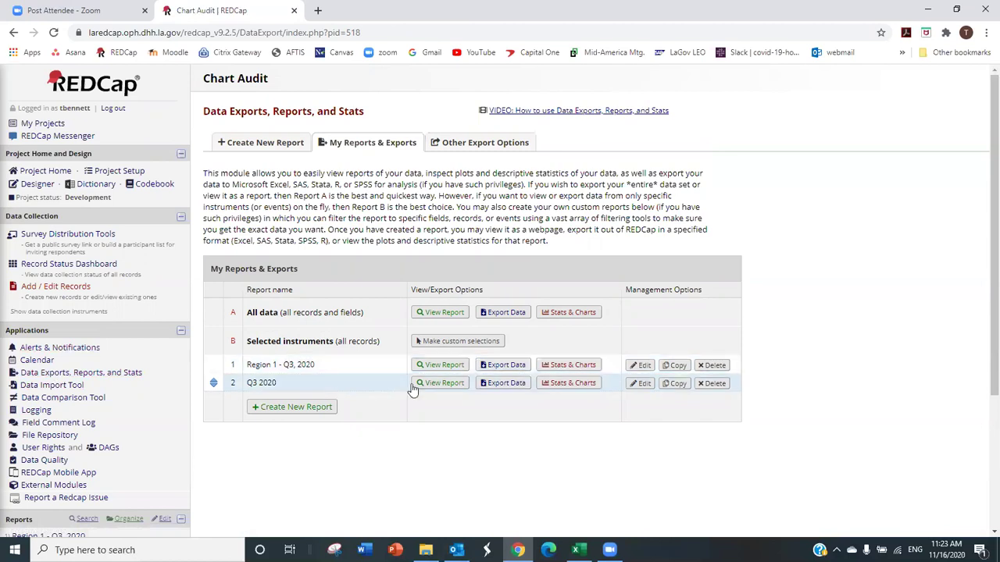
left_click(558, 367)
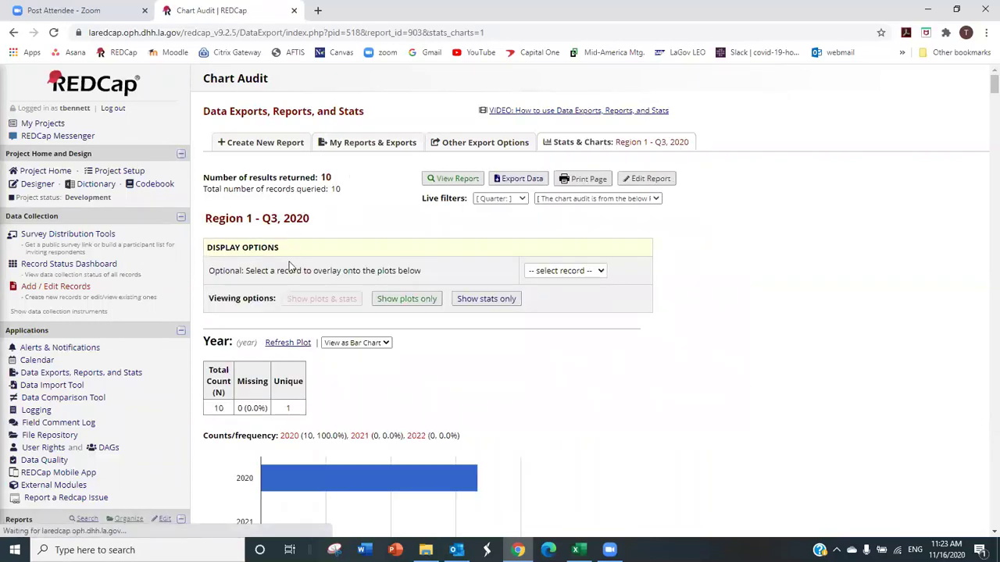
Step: Examine the Region 1 - Q3, 2020 counts and bar charts question by question, from year through the outside labs question
scroll(279, 285, "down", 2)
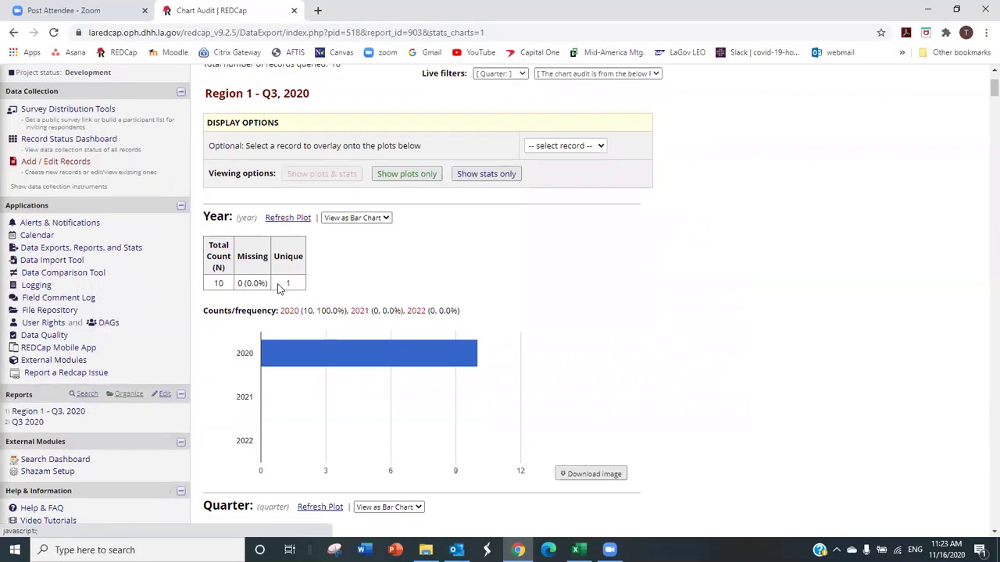
scroll(273, 344, "down", 1)
scroll(273, 344, "down", 1)
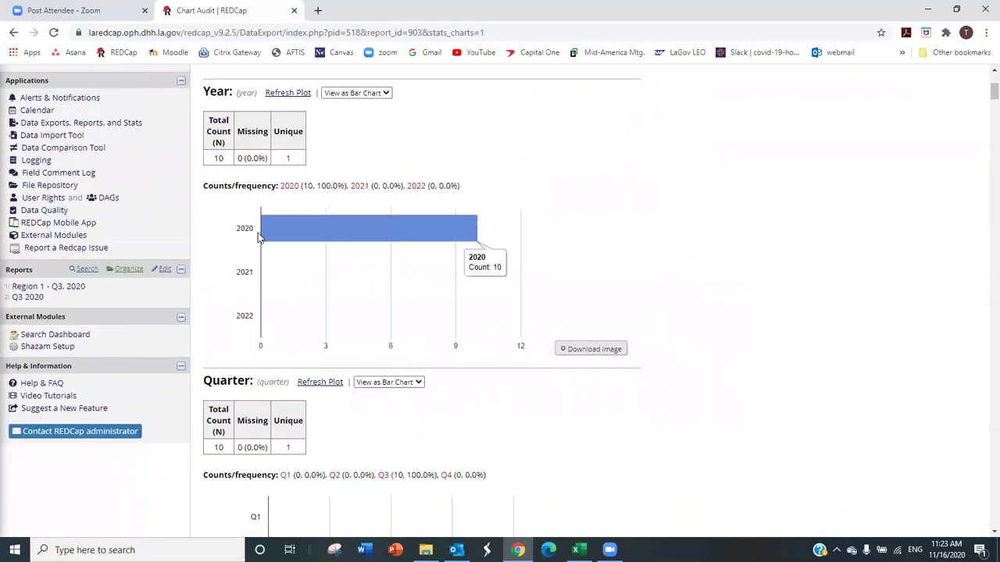
scroll(295, 267, "down", 3)
scroll(471, 349, "down", 4)
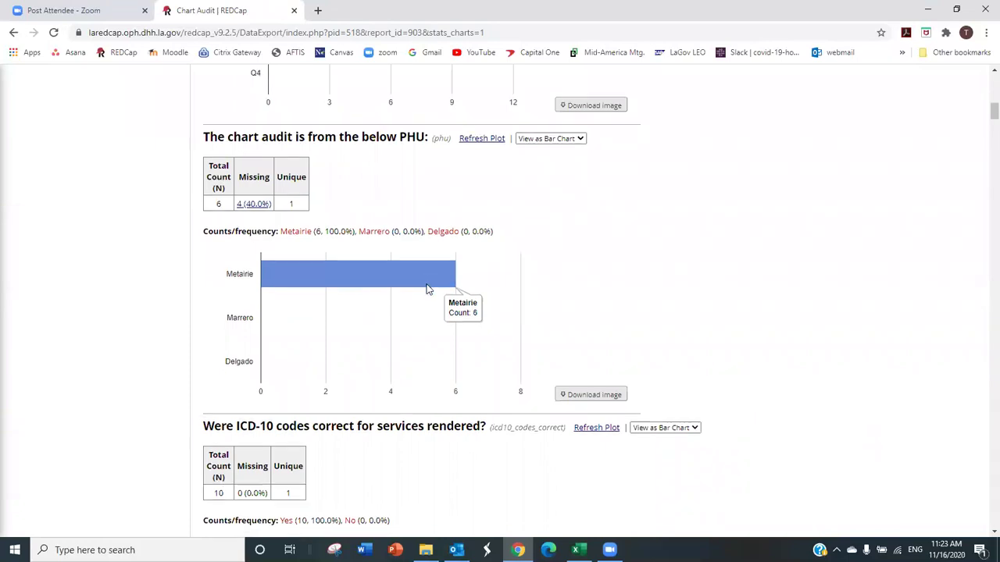
scroll(429, 290, "down", 3)
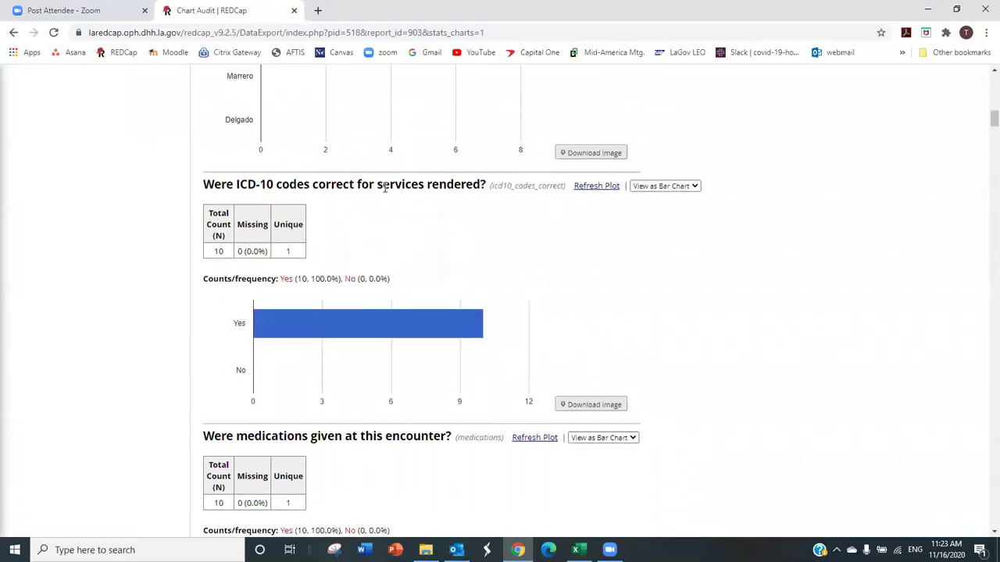
mouse_move(407, 326)
scroll(426, 327, "down", 3)
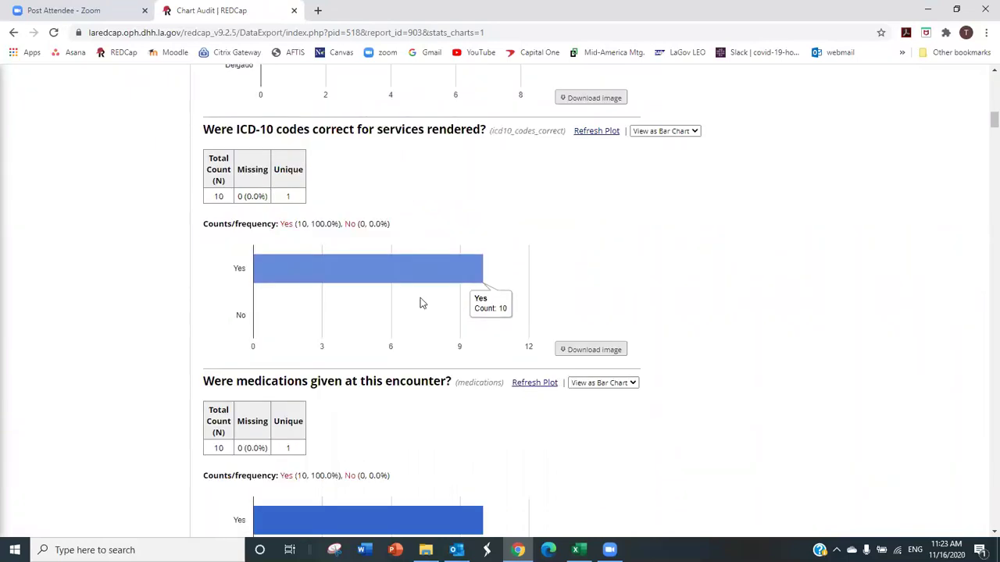
scroll(410, 337, "down", 3)
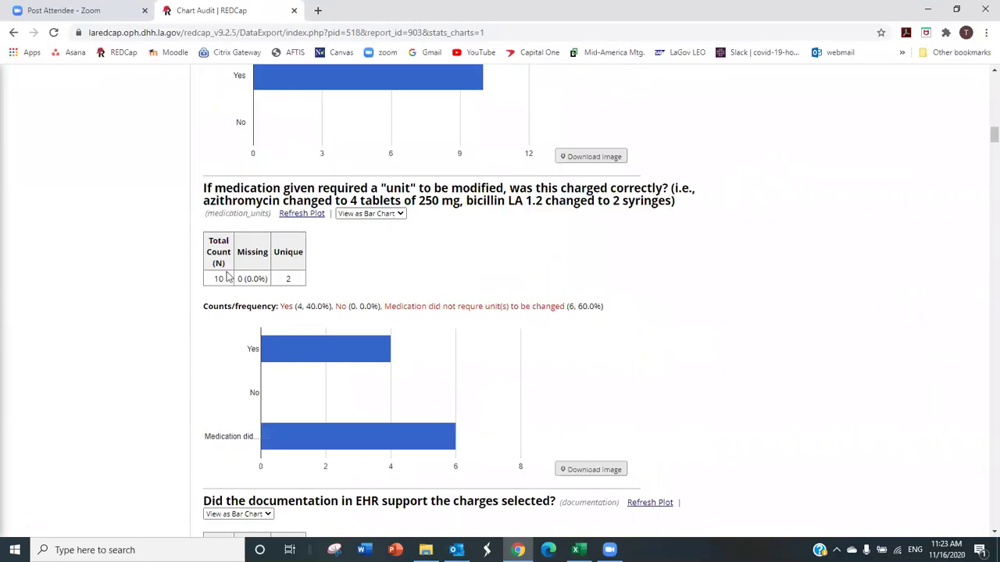
scroll(312, 375, "down", 2)
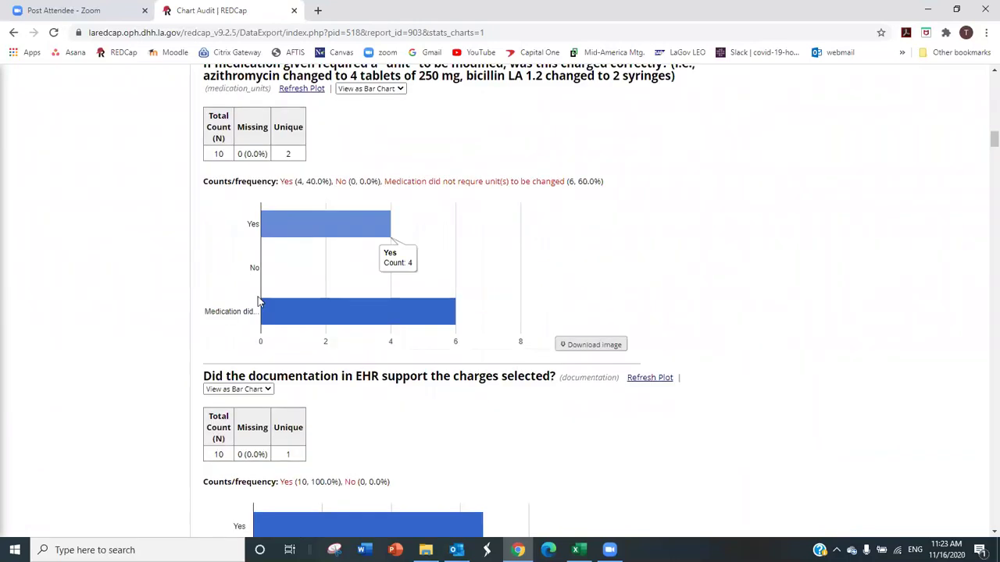
scroll(302, 351, "down", 3)
mouse_move(483, 337)
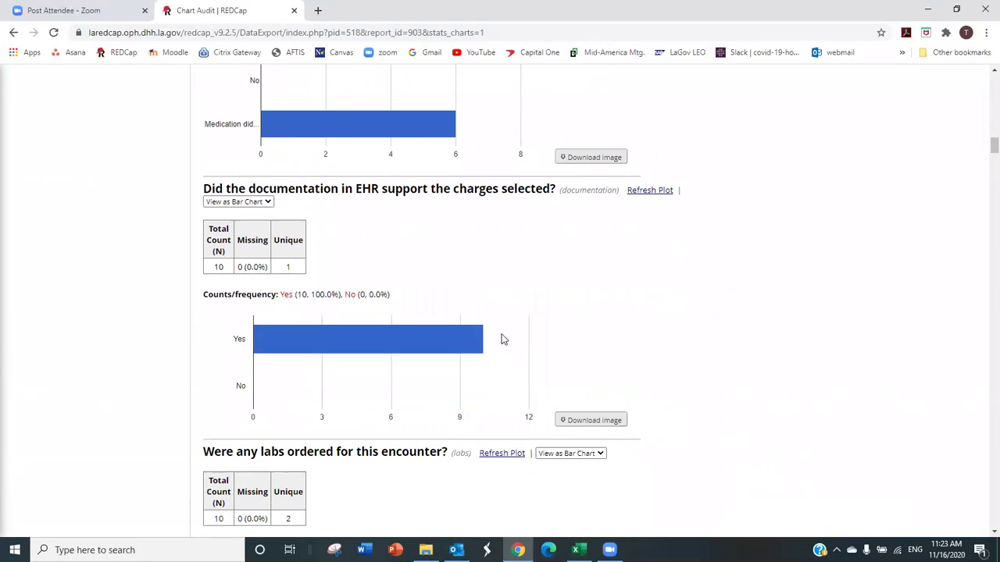
scroll(502, 339, "down", 3)
scroll(504, 427, "down", 4)
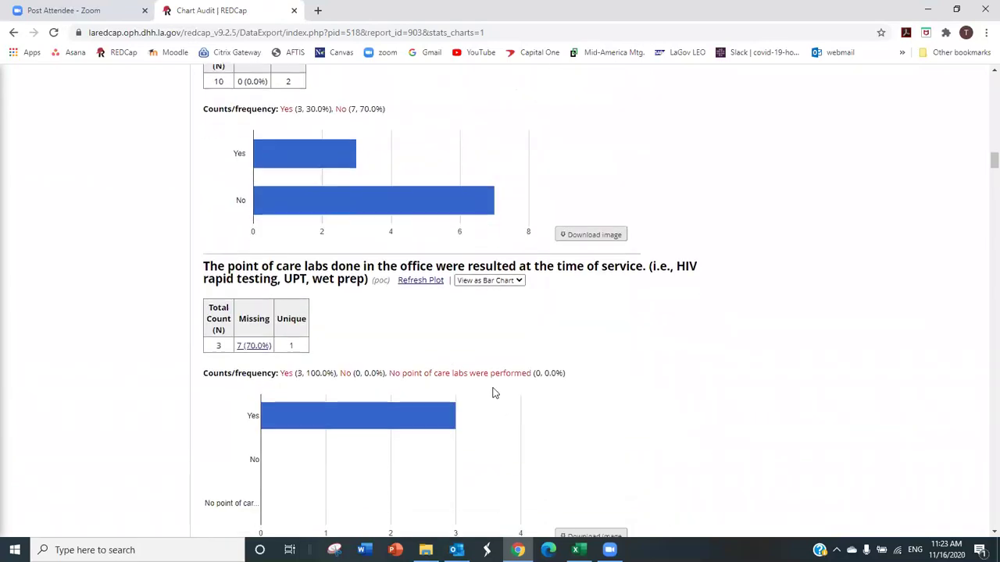
scroll(370, 370, "down", 3)
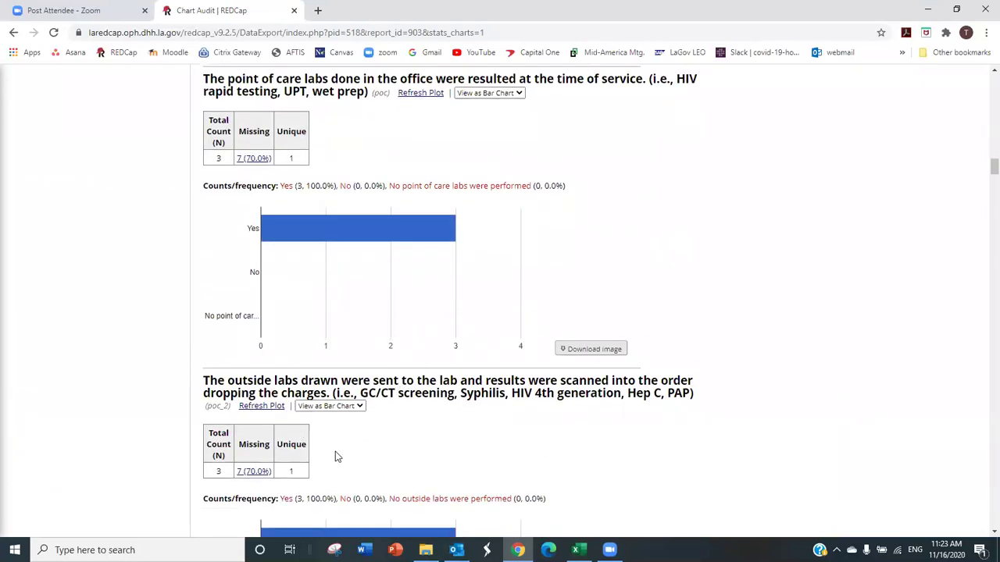
scroll(336, 457, "down", 3)
Step: View the export format options for the Region 1 - Q3, 2020 report and close them without exporting
scroll(407, 414, "up", 20)
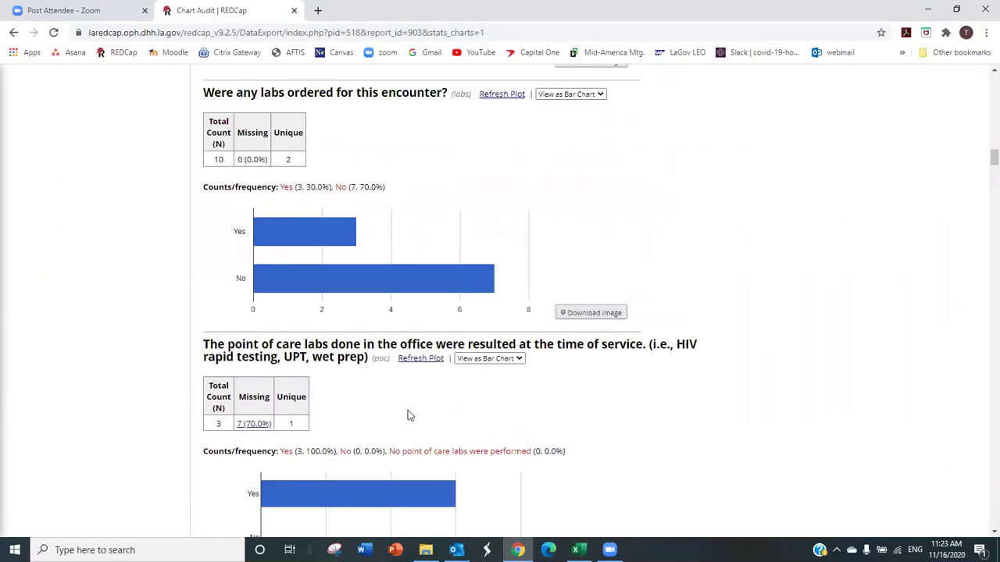
scroll(408, 410, "up", 6)
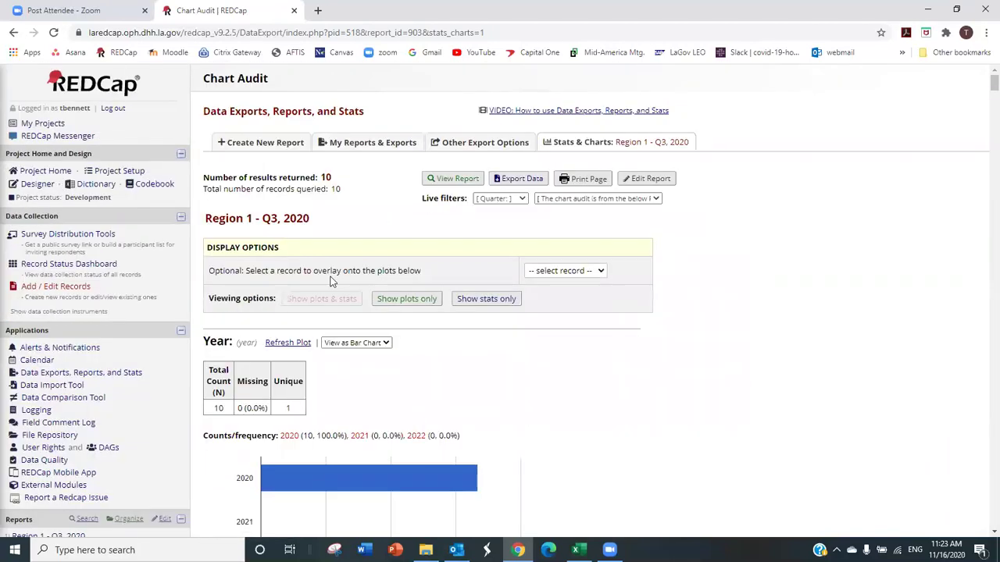
left_click(522, 180)
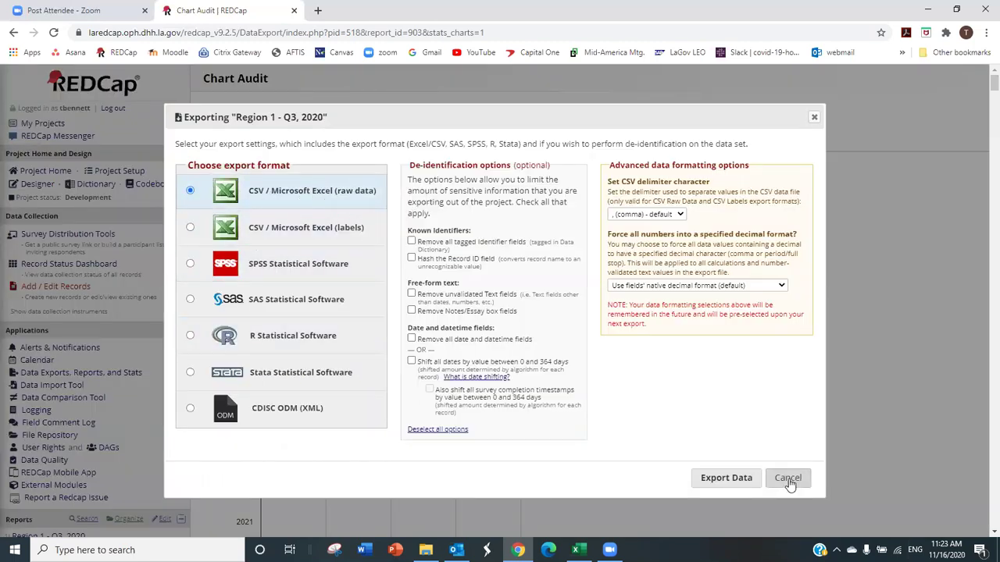
left_click(788, 479)
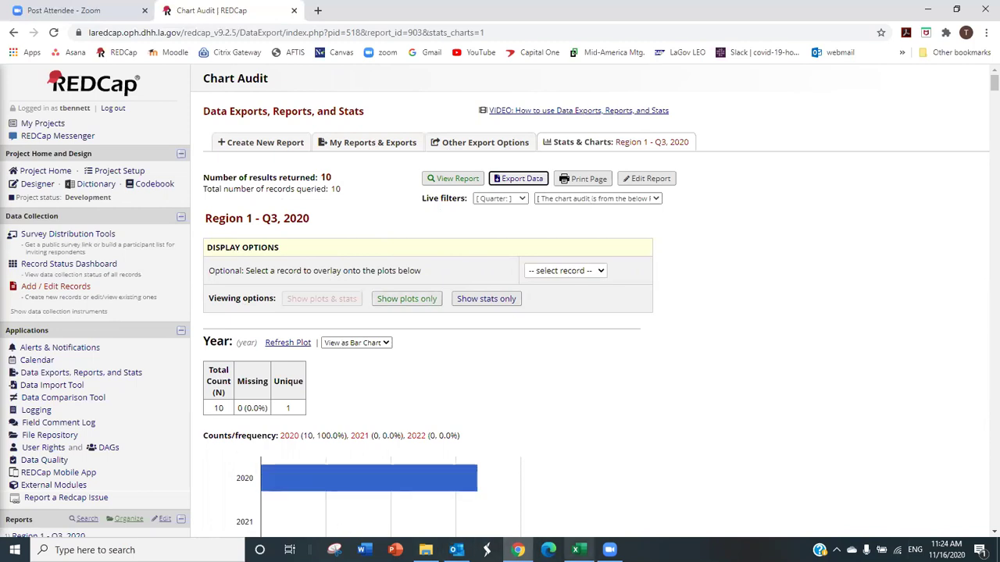
Step: Consult the Chart Audit Summary workbook in Excel and return to REDCap to compare it with the report's year and quarter charts
left_click(577, 550)
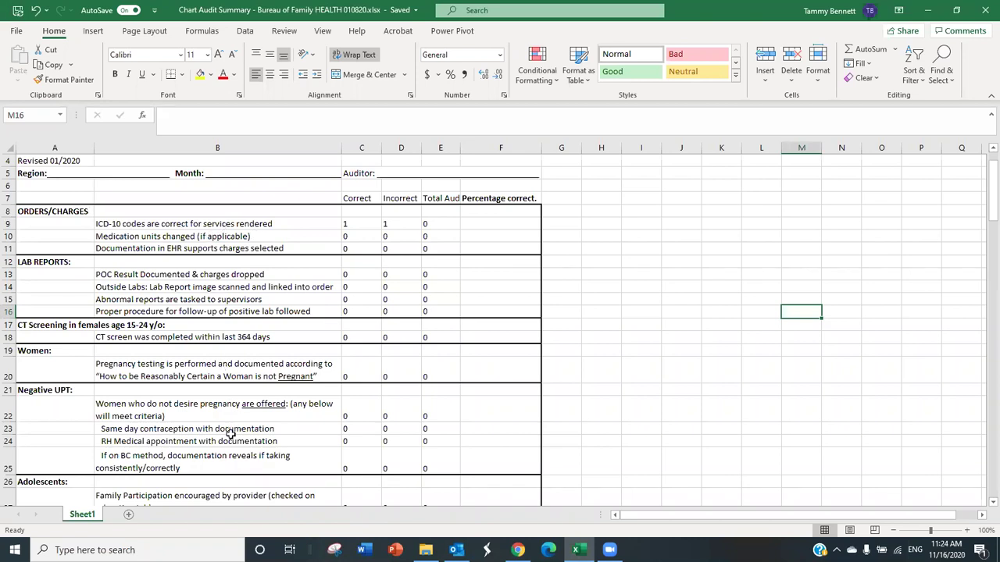
left_click(515, 550)
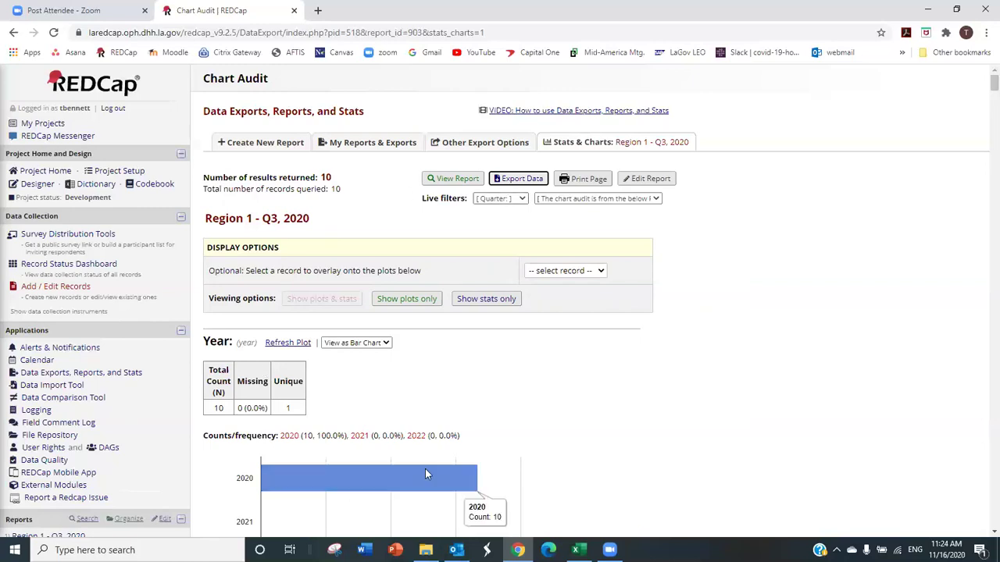
scroll(462, 411, "down", 3)
scroll(462, 411, "down", 1)
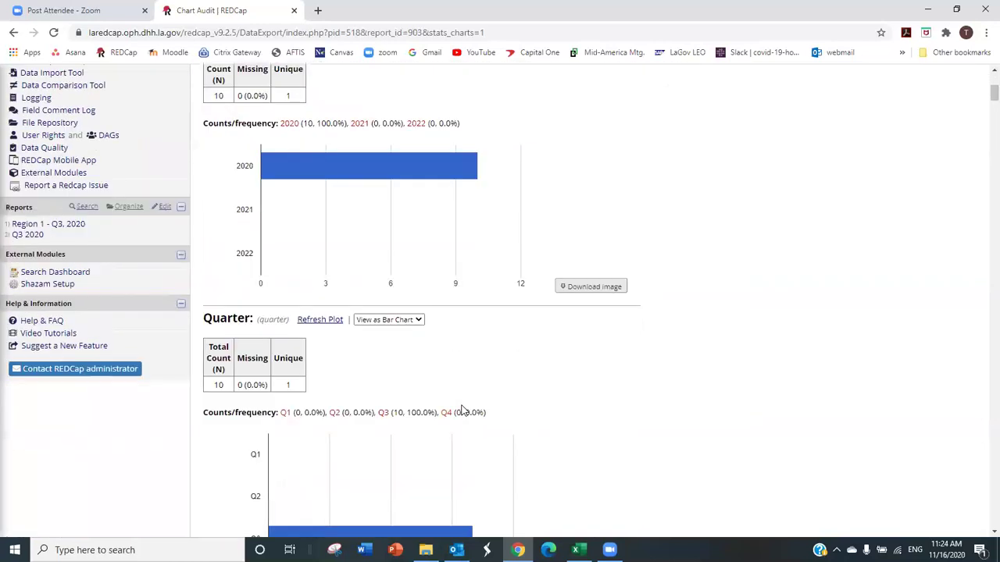
scroll(462, 410, "up", 4)
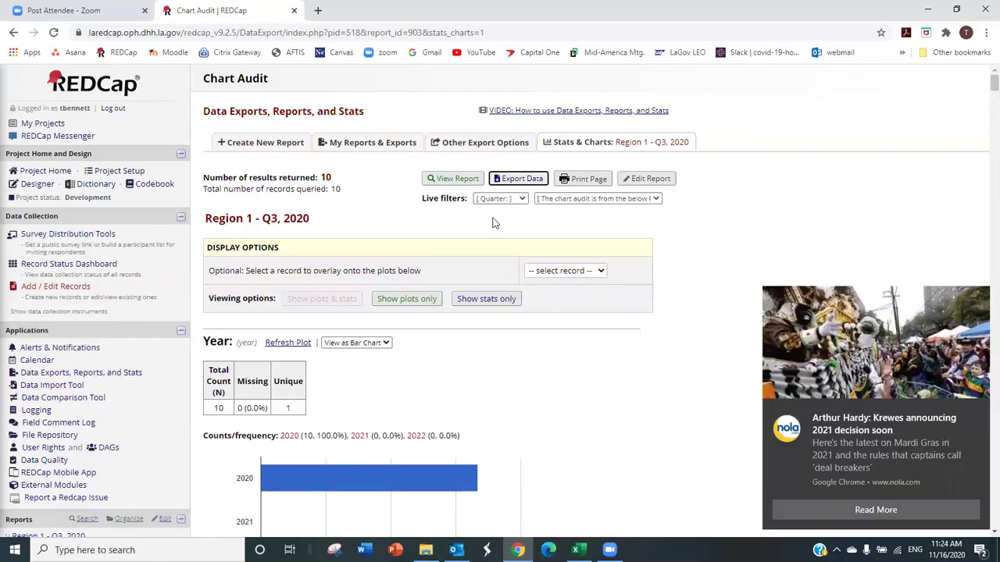
Step: Clear all Windows notifications, close the notification center and return to the report's year and quarter charts
left_click(960, 538)
left_click(980, 550)
left_click(968, 520)
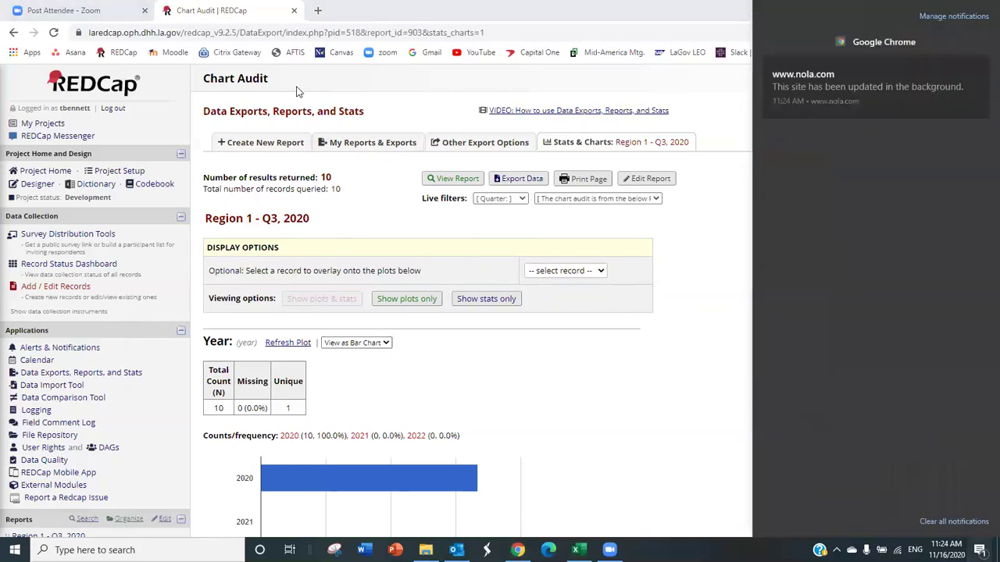
left_click(415, 102)
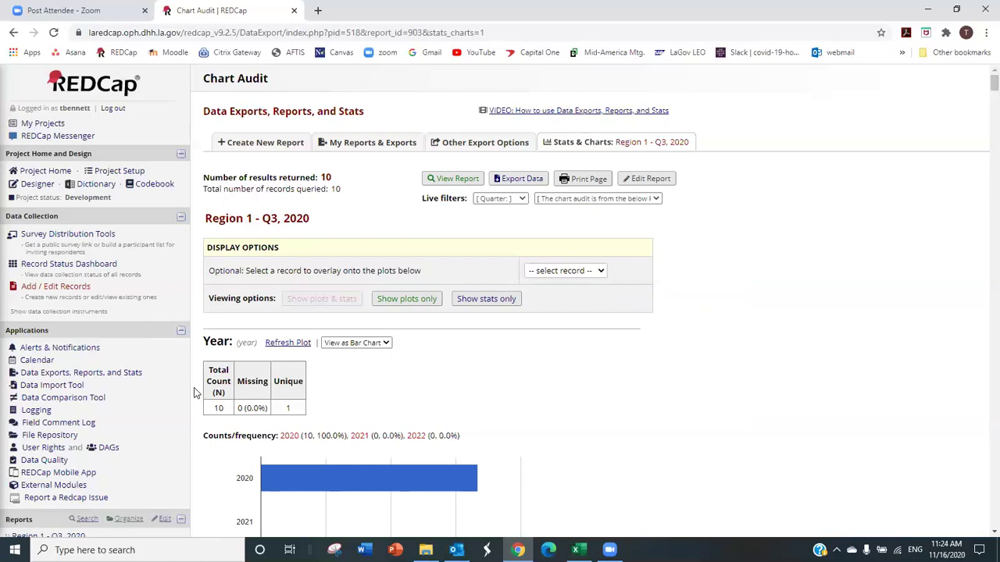
scroll(194, 383, "down", 4)
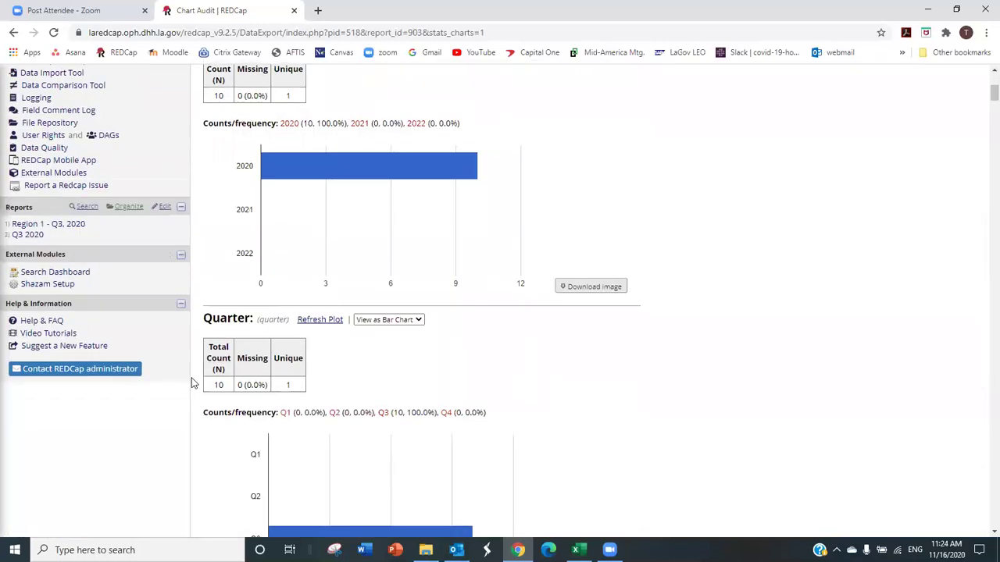